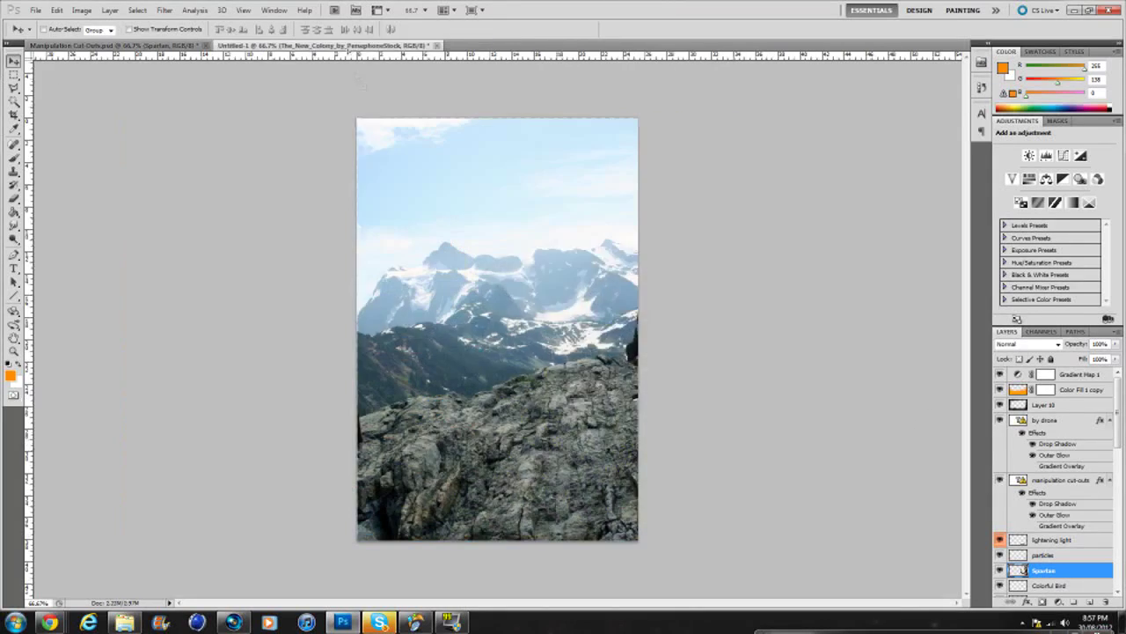
Drag the Spartan cut-out into Untitled-1 and scale it to fill the lower poster.
drag(273, 40, 497, 334)
key(ctrl+t)
drag(813, 569, 713, 534)
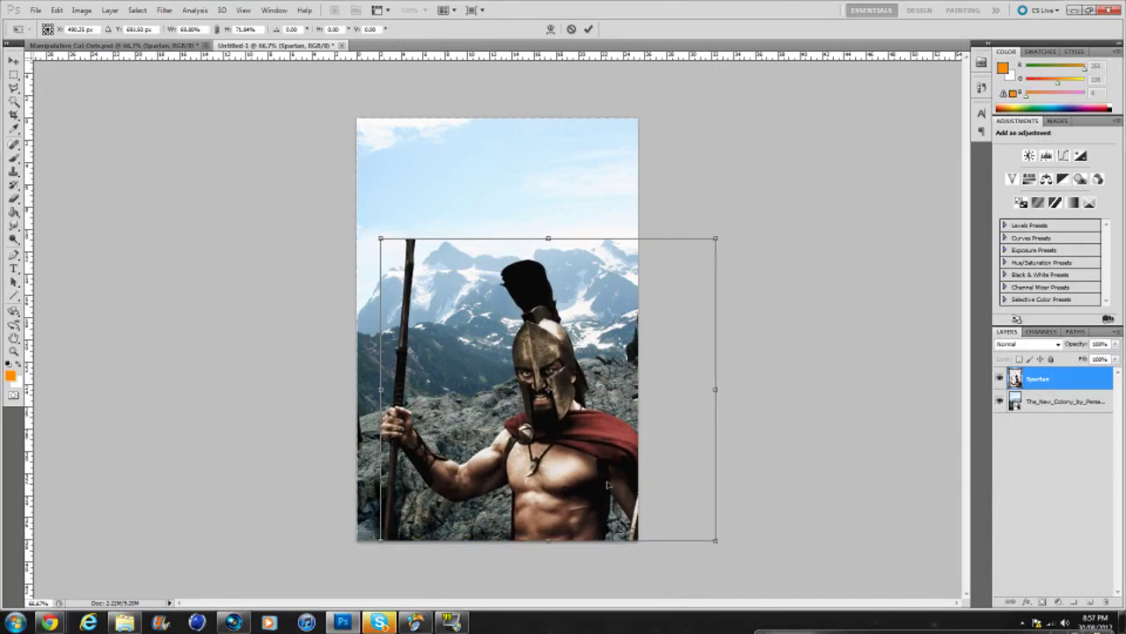
drag(379, 235, 368, 225)
click(589, 29)
Browse the Distort filters without applying one, then return to the mountain poster.
click(110, 10)
mouse_move(220, 139)
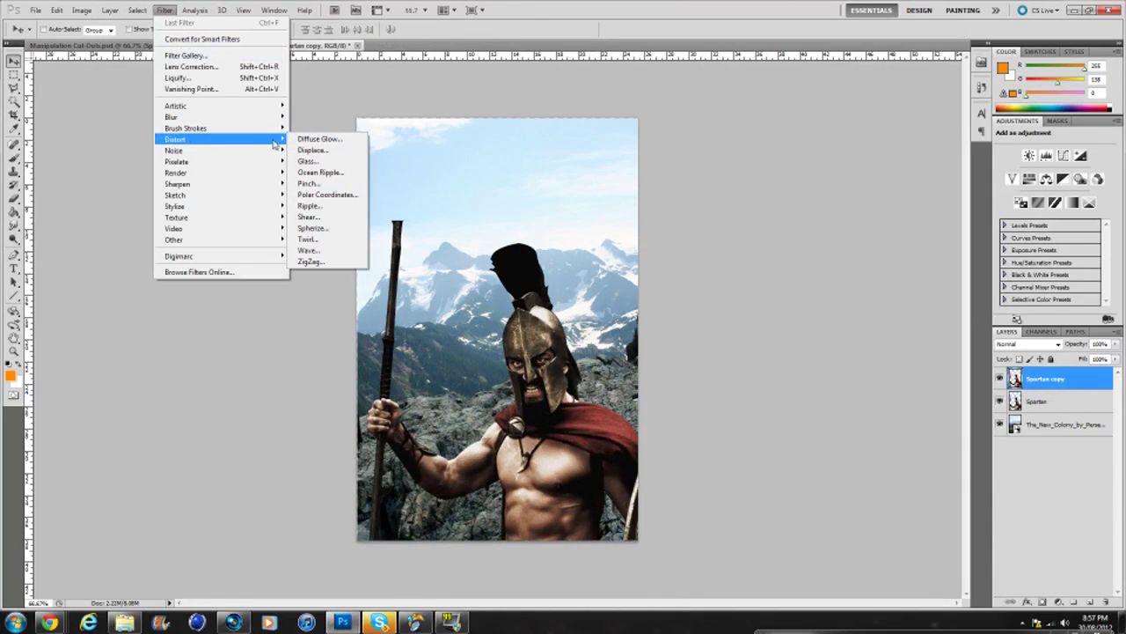
click(269, 334)
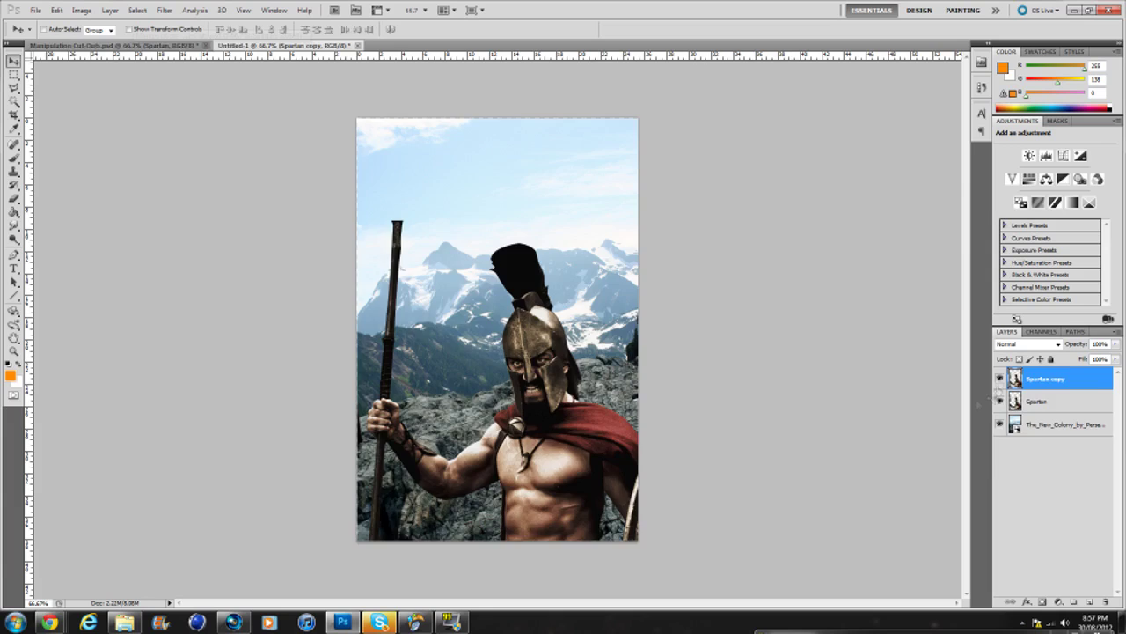
click(97, 45)
key(ctrl+Tab)
Add a Curves adjustment that darkens the image while keeping highlights.
click(1063, 155)
drag(1053, 229, 1052, 248)
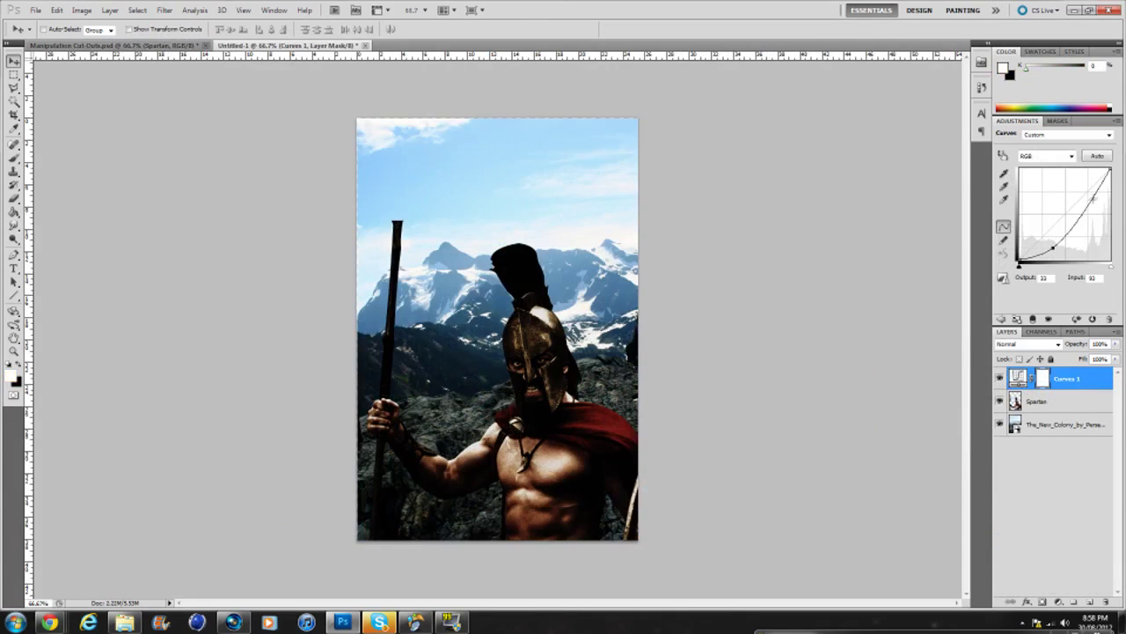
drag(1093, 200, 1088, 193)
click(1047, 401)
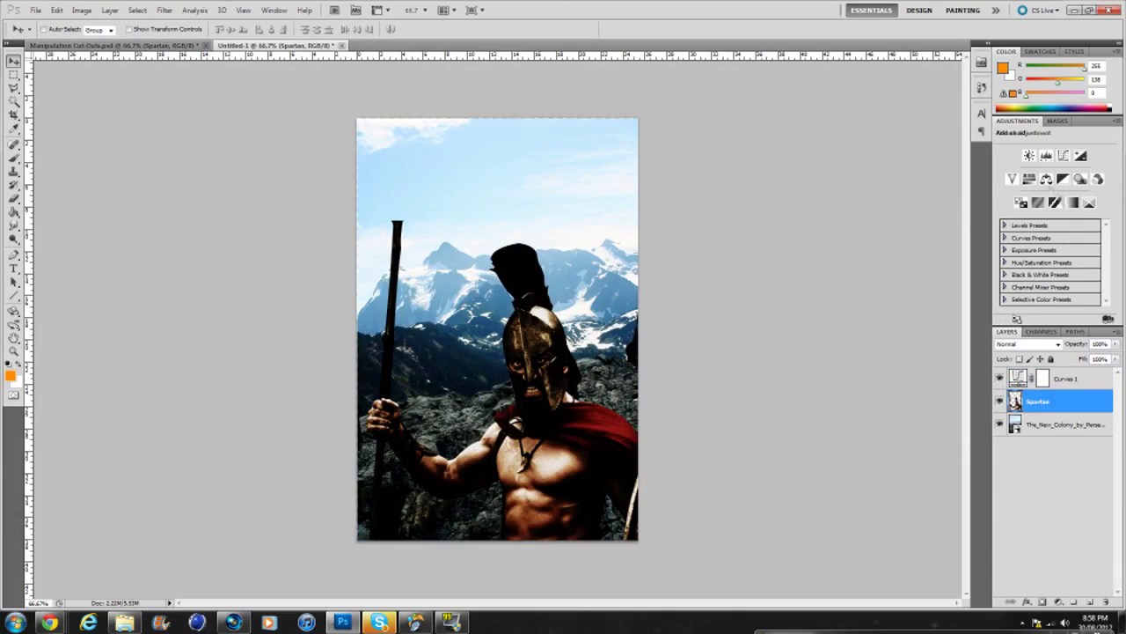
Add a Red, Green Gradient Map faded to about 26% opacity.
click(1075, 203)
click(1054, 157)
click(149, 308)
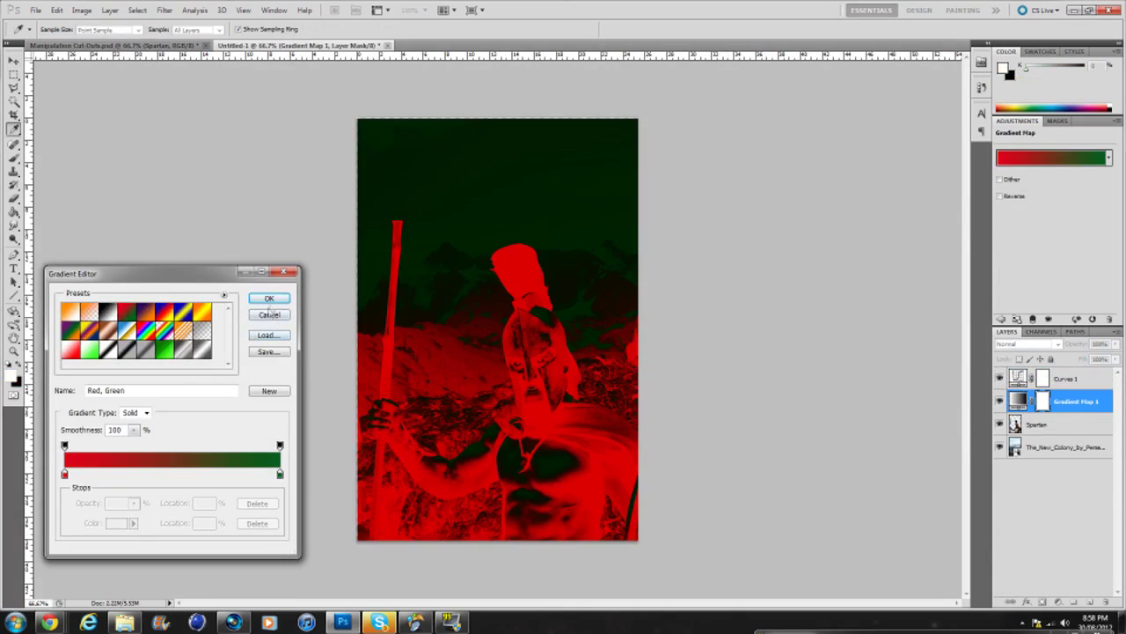
click(277, 297)
click(1116, 344)
drag(1116, 359, 1073, 362)
Add a second Gradient Map using the Black, White preset.
click(1037, 424)
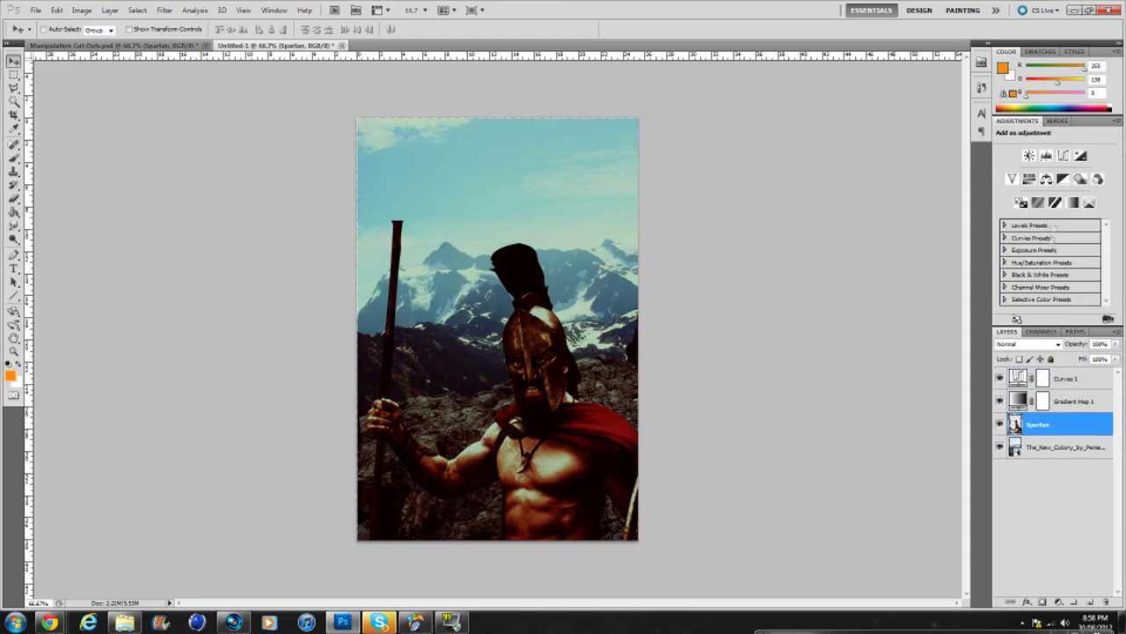
click(1075, 203)
click(1054, 157)
click(106, 311)
click(268, 299)
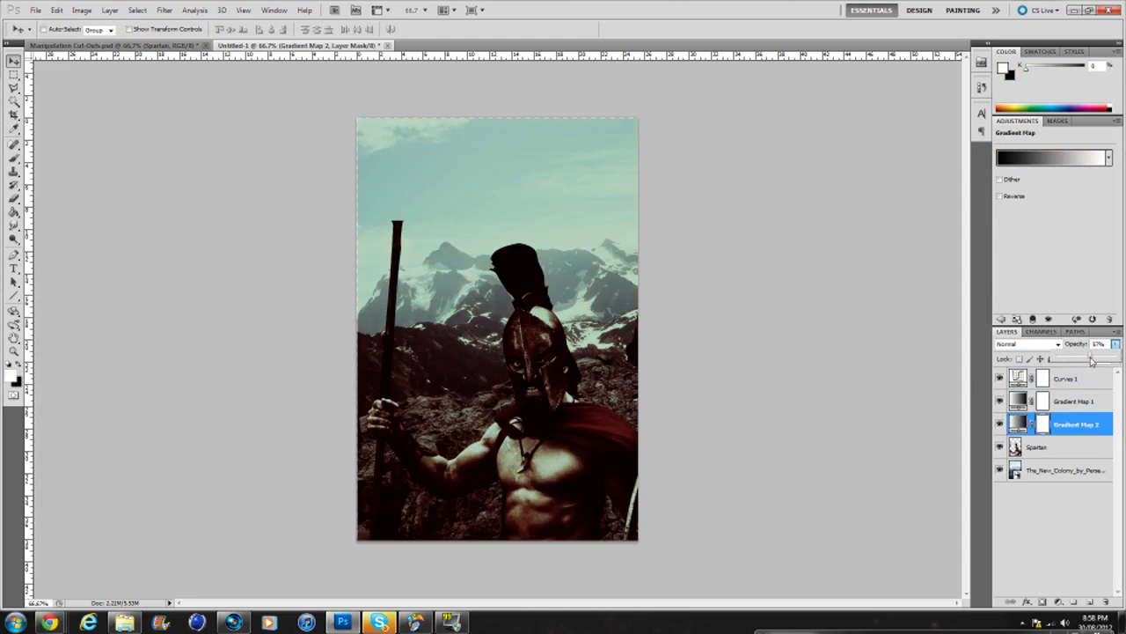
Add a third Black, White Gradient Map with deepened shadows at about 18% opacity.
click(1076, 446)
click(1075, 204)
click(1053, 157)
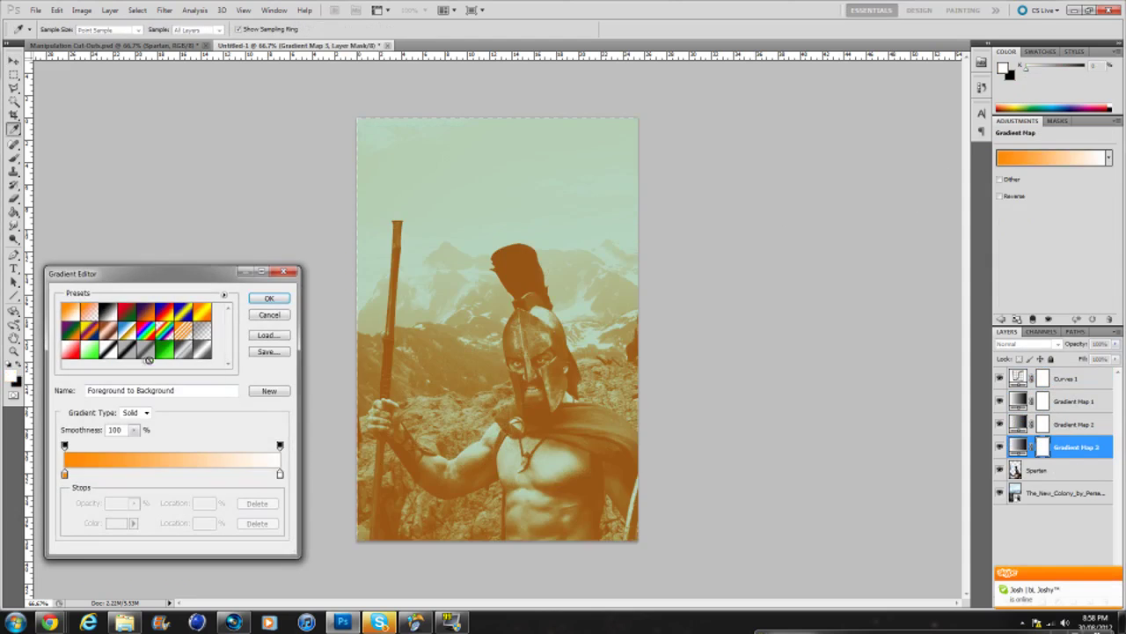
click(106, 311)
mouse_move(64, 473)
mouse_down()
mouse_move(278, 474)
mouse_move(250, 473)
mouse_up()
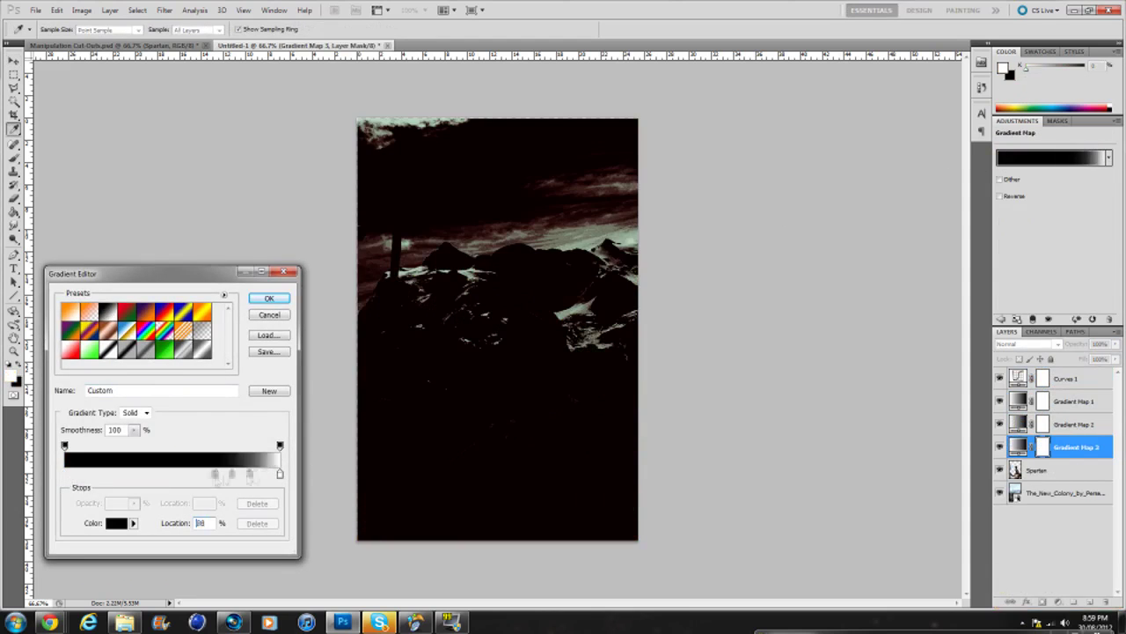
click(269, 299)
drag(1117, 360, 1068, 377)
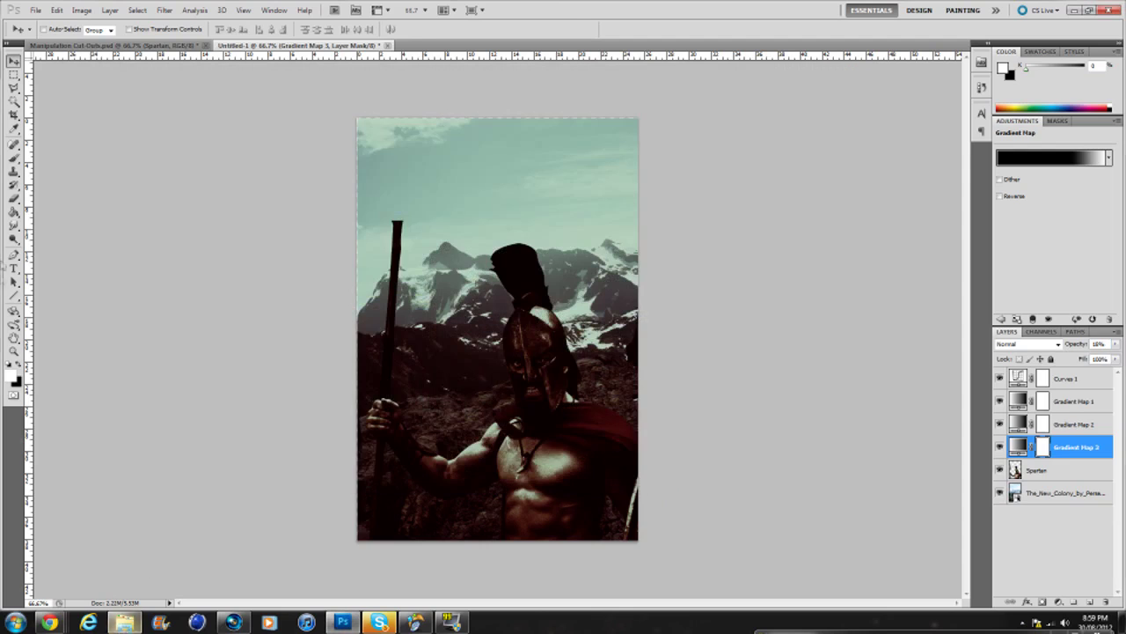
Write the large THIS IS SPARTA title near the top of the poster.
key(t)
click(512, 179)
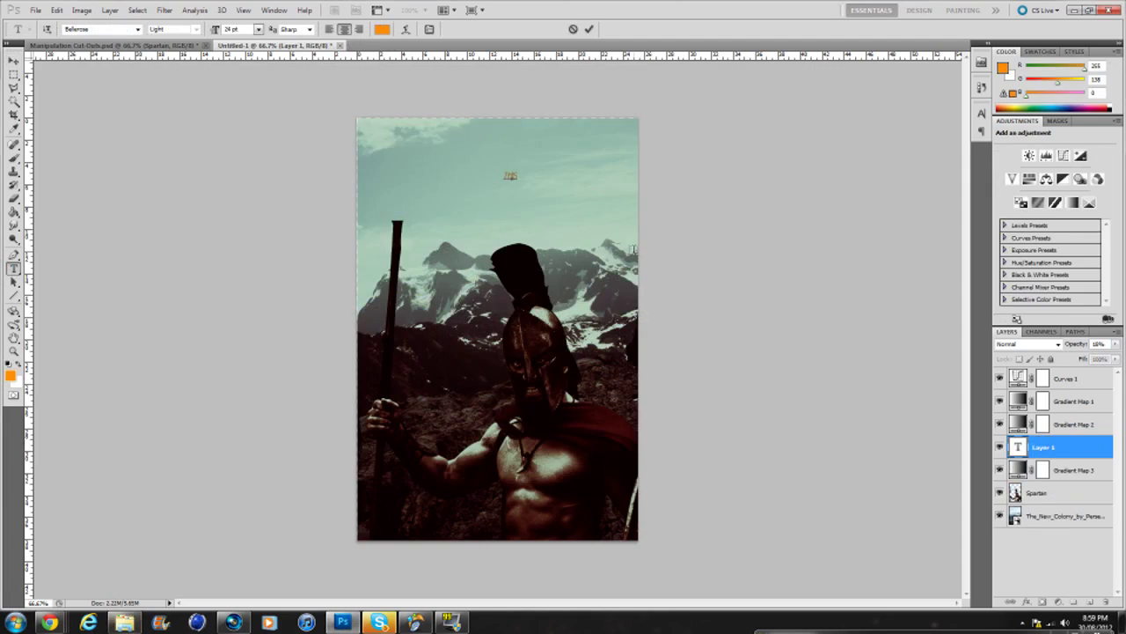
click(258, 29)
click(256, 211)
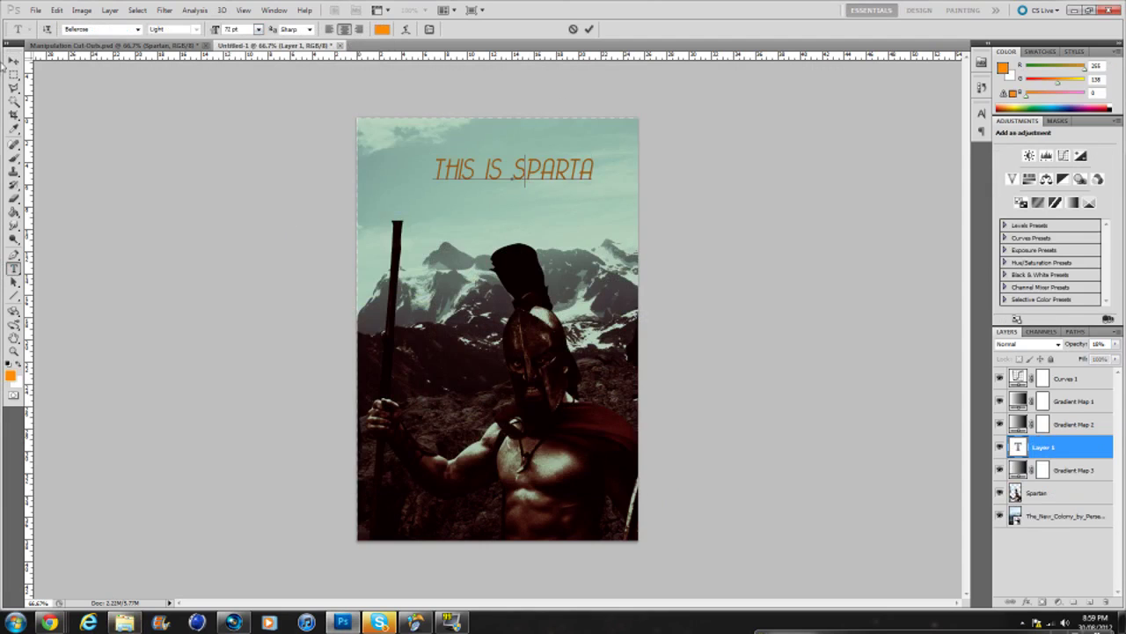
key(ctrl+Return)
key(v)
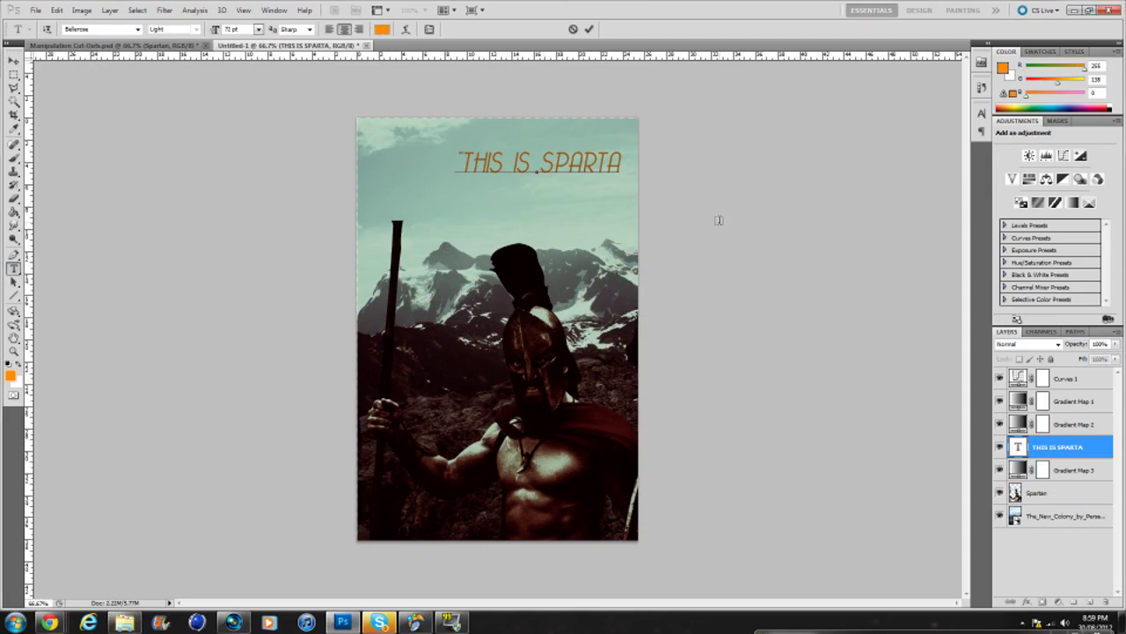
Set the title font to Arial Bold Italic.
key(ctrl+a)
click(137, 29)
scroll(159, 176, up, 3)
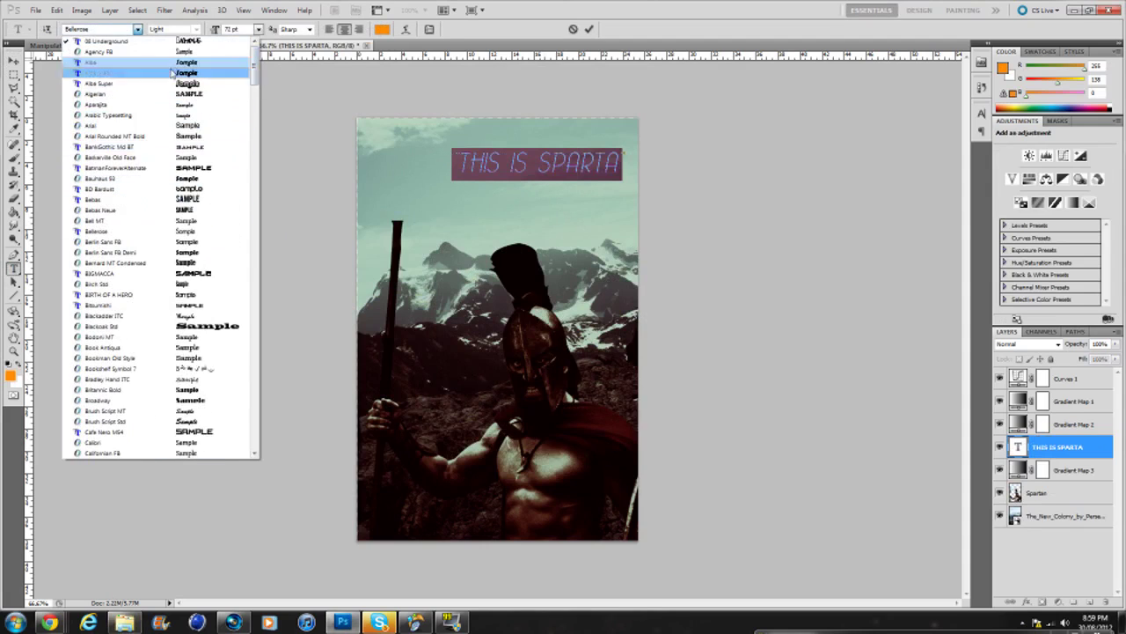
click(132, 67)
click(198, 29)
click(171, 83)
key(ctrl+Return)
key(v)
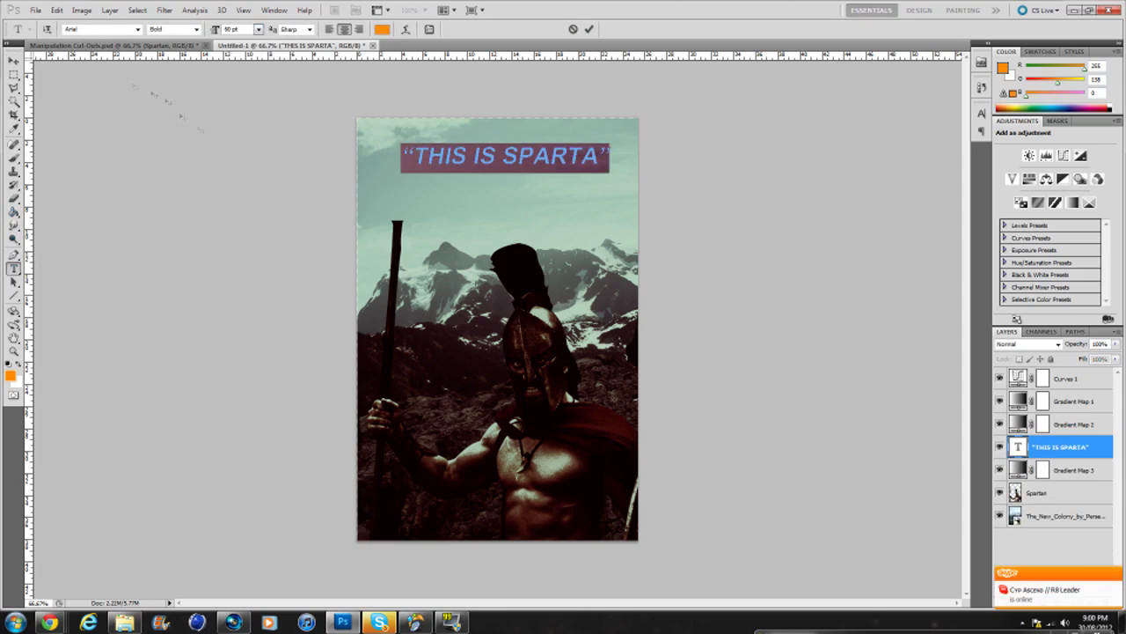
Add a gradient overlay layer style to the title.
double_click(1091, 447)
click(674, 392)
click(811, 292)
click(108, 311)
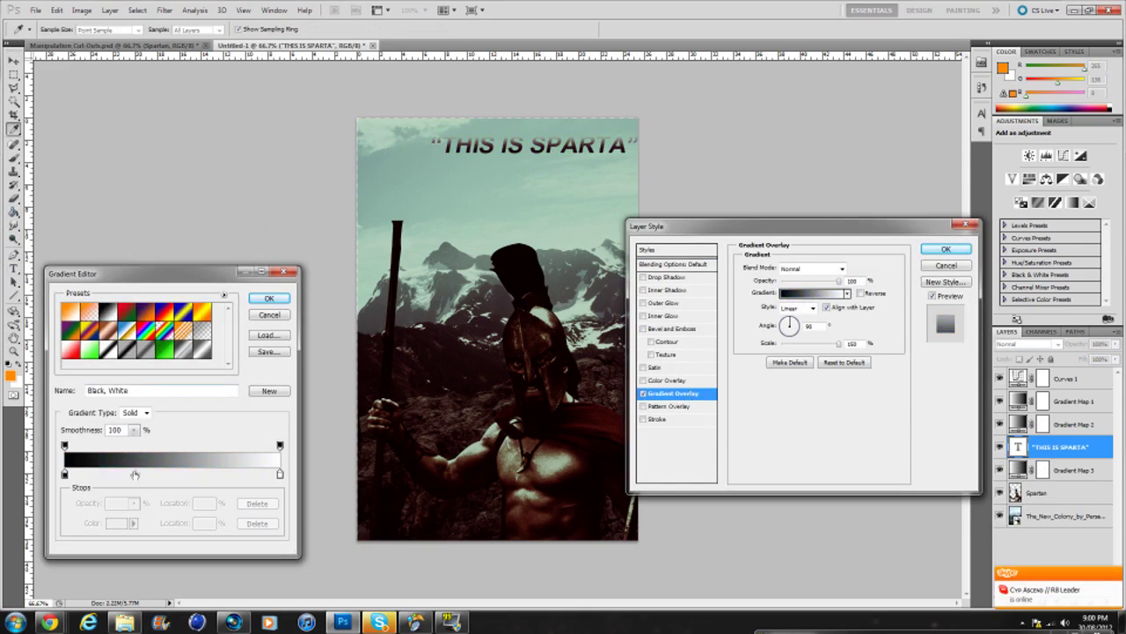
click(271, 314)
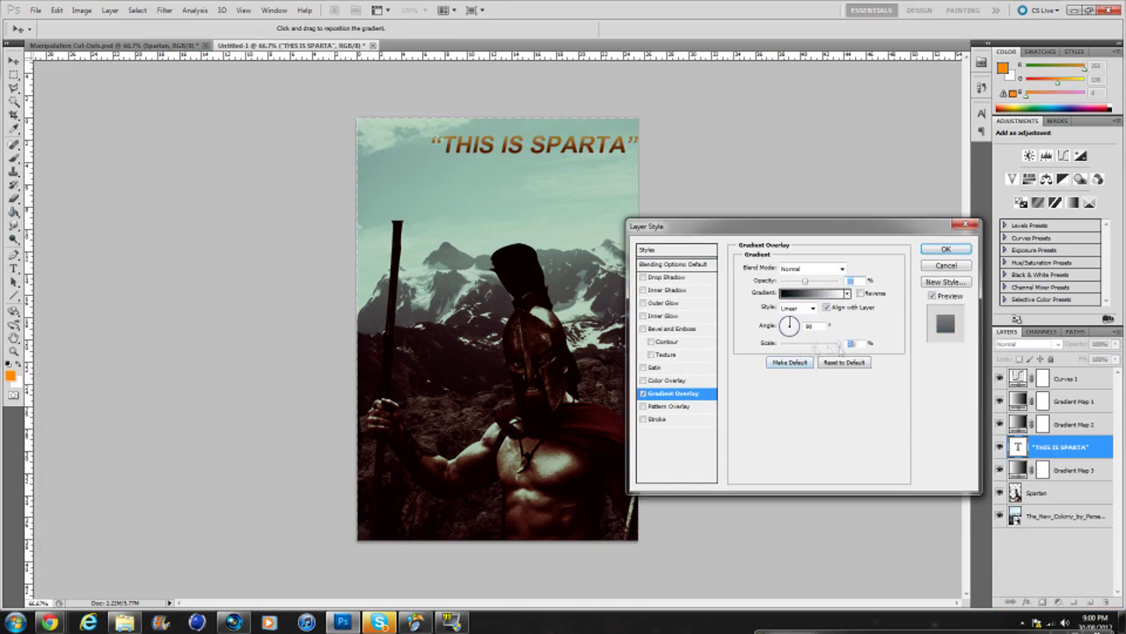
click(946, 249)
click(1065, 538)
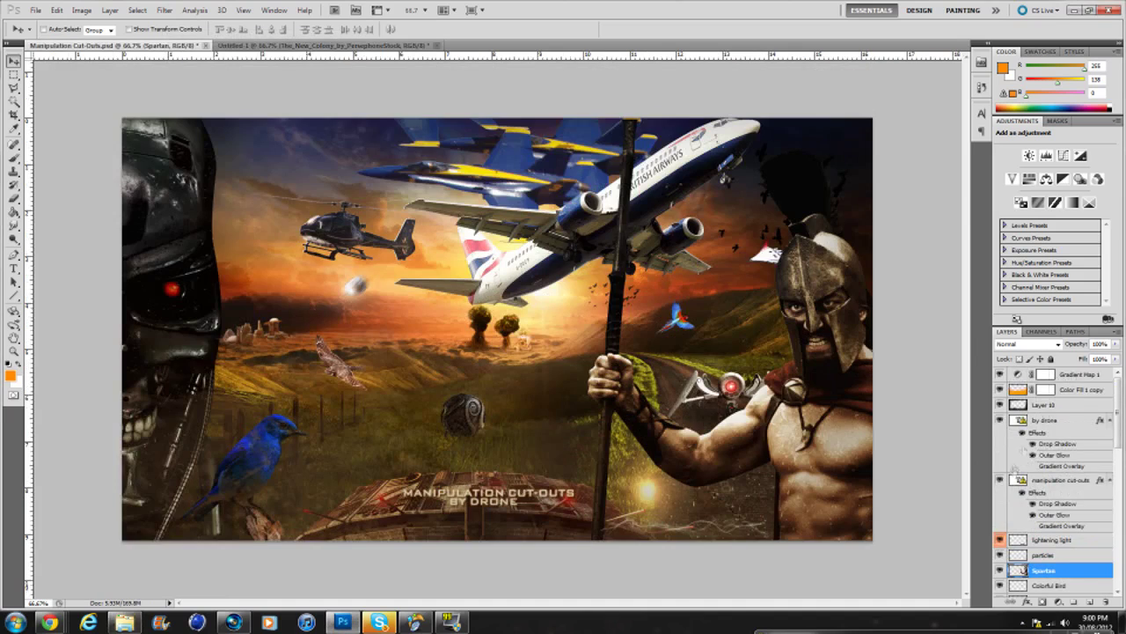
Copy the Layer 28 copy fog layer from the Fog group into the poster.
scroll(1053, 526, down, 3)
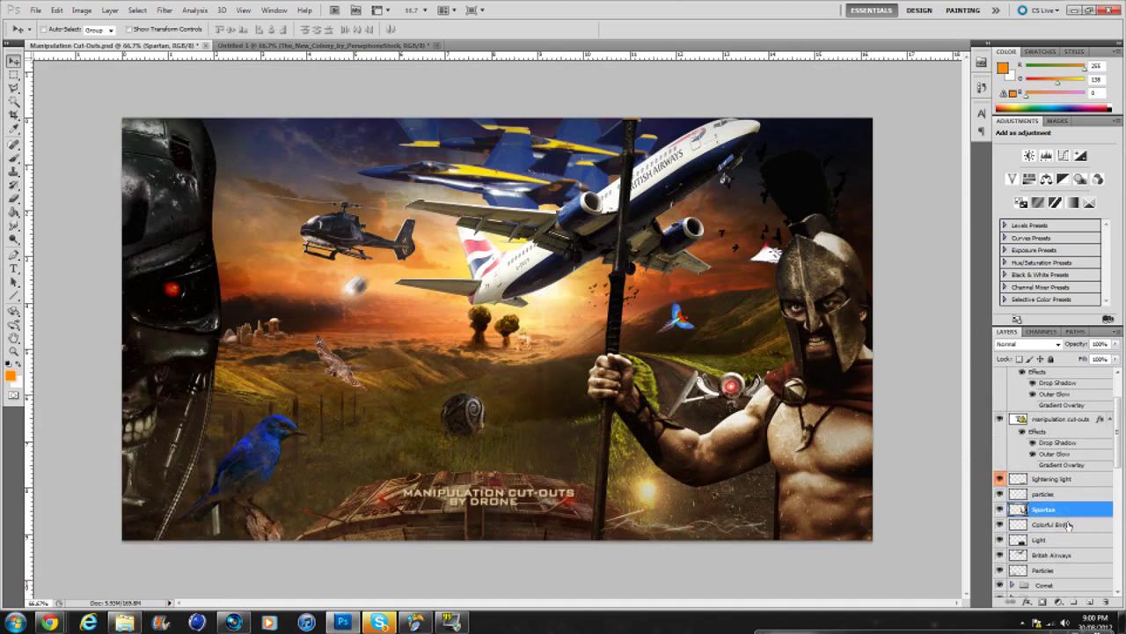
scroll(1053, 526, down, 3)
scroll(1053, 527, down, 3)
click(1012, 488)
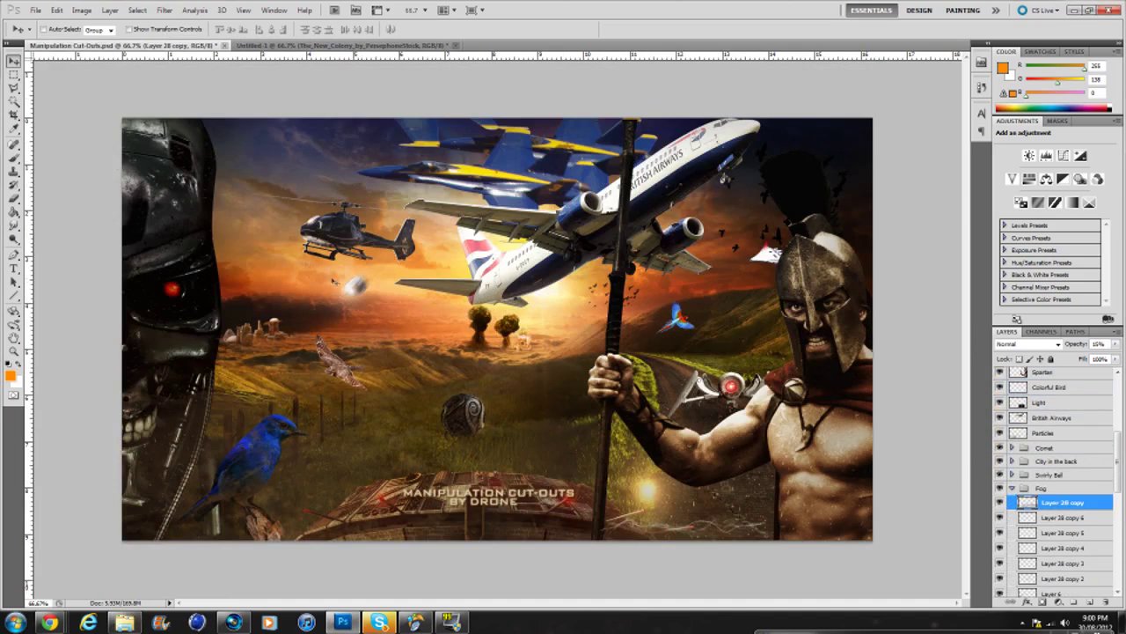
click(1062, 502)
drag(1063, 501, 494, 201)
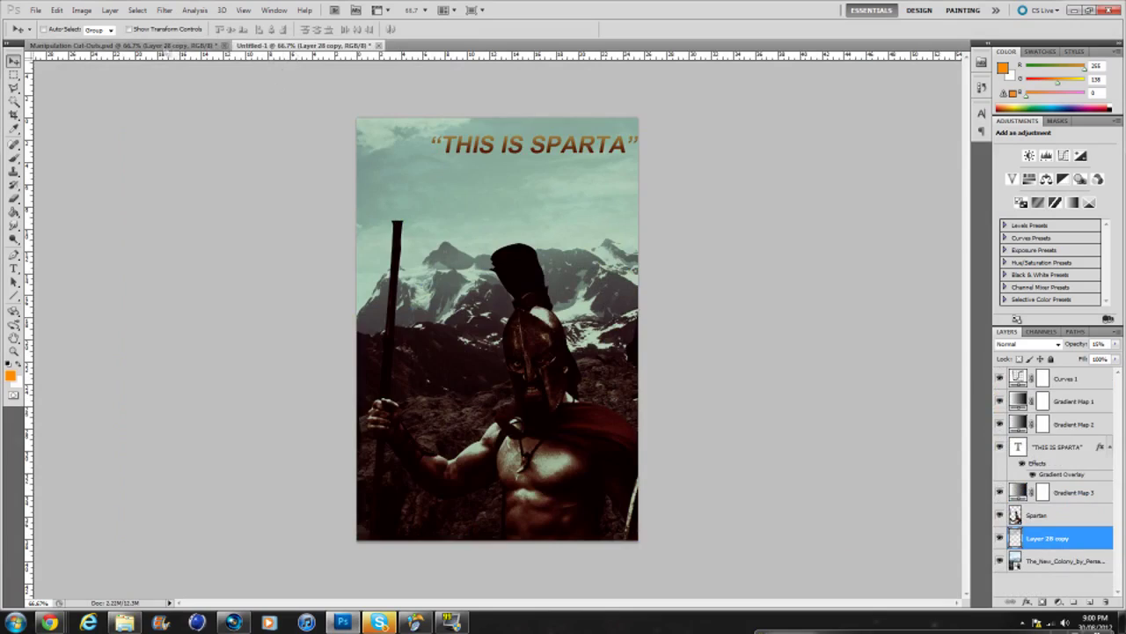
Back in Manipulation Cut-Outs, browse the layer list and select the Spartan layer.
key(ctrl+Tab)
scroll(1079, 564, down, 2)
scroll(1078, 563, down, 2)
scroll(1078, 563, down, 2)
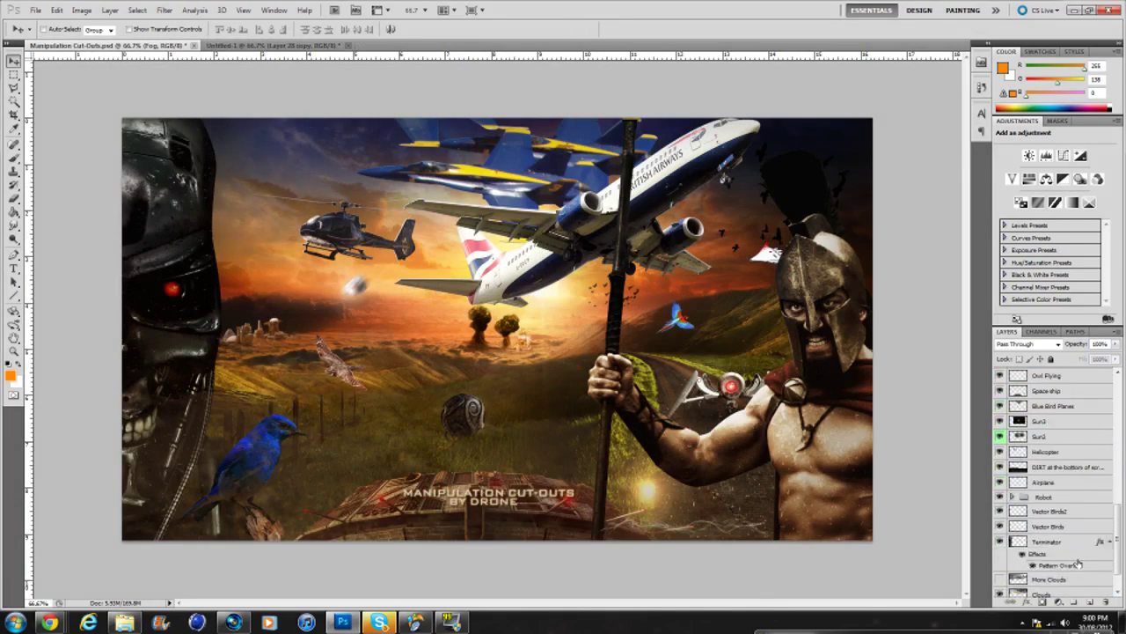
scroll(1076, 559, up, 3)
scroll(1069, 545, up, 3)
scroll(1063, 528, up, 3)
scroll(1056, 515, up, 2)
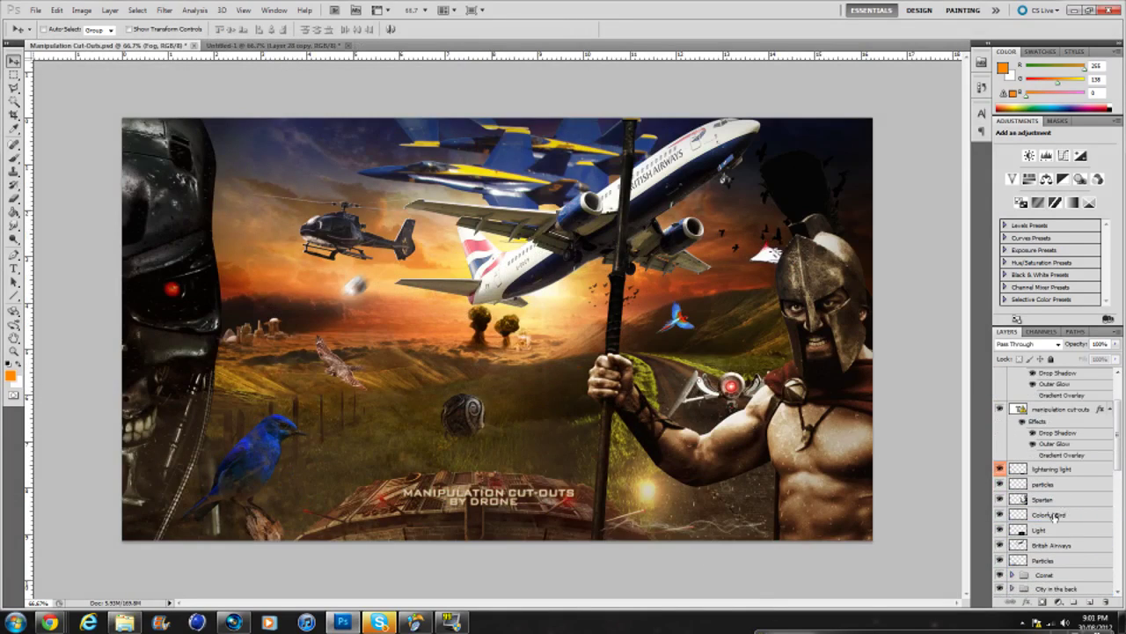
scroll(1053, 528, down, 2)
scroll(1047, 563, down, 2)
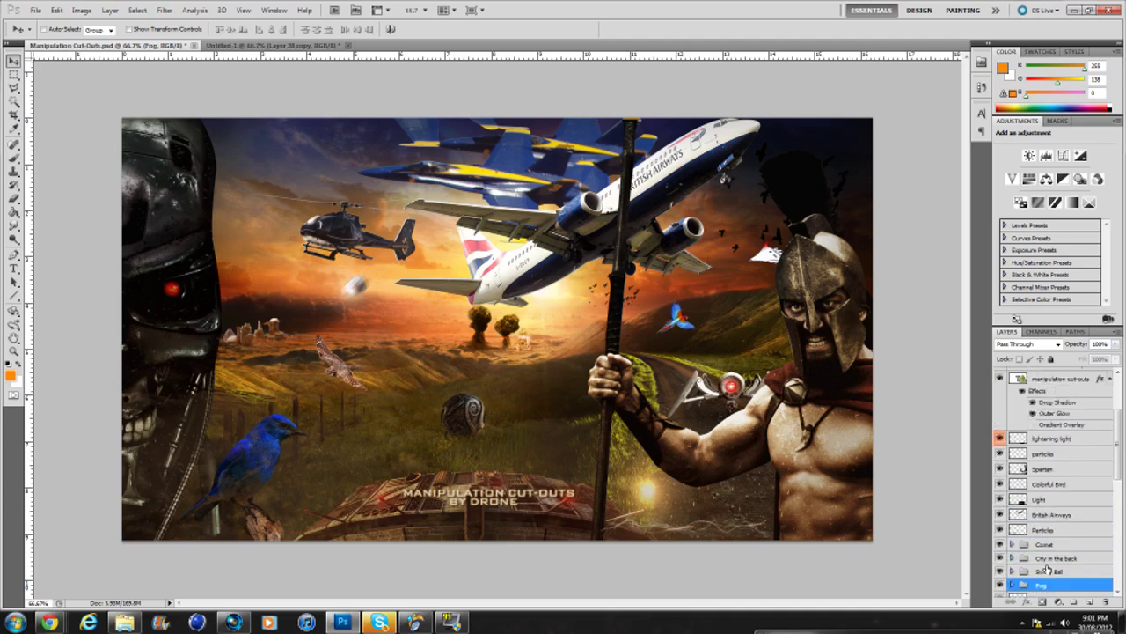
scroll(1048, 569, up, 5)
scroll(1056, 541, down, 1)
click(1043, 538)
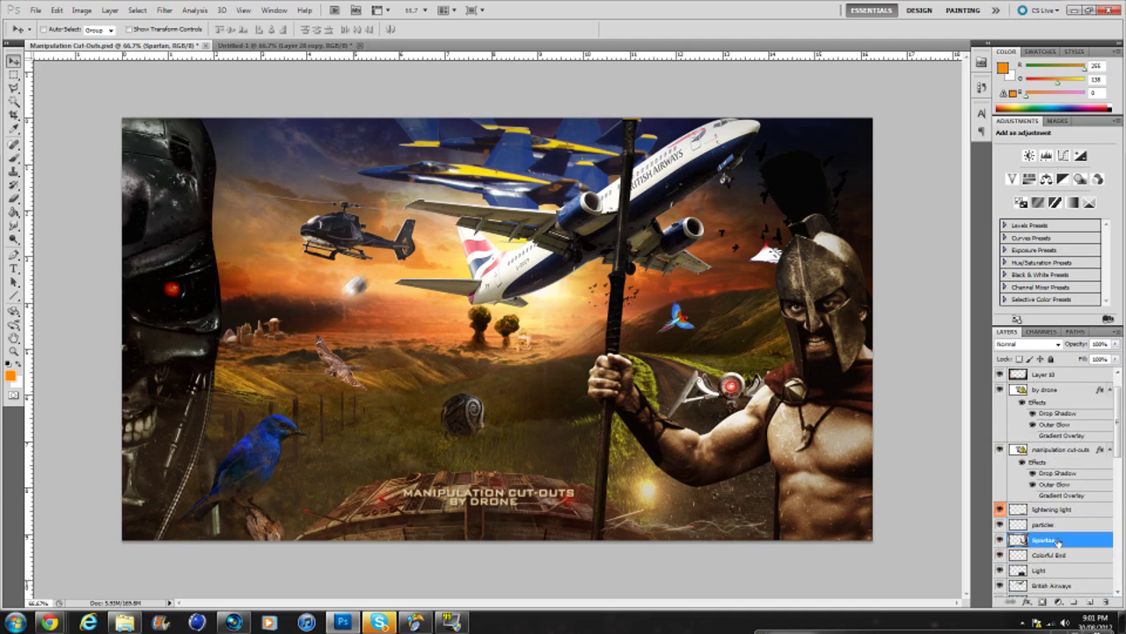
Drag the Vector Birds flock into the Sparta poster's sky.
scroll(1039, 493, down, 3)
scroll(1032, 422, down, 5)
scroll(1027, 379, down, 2)
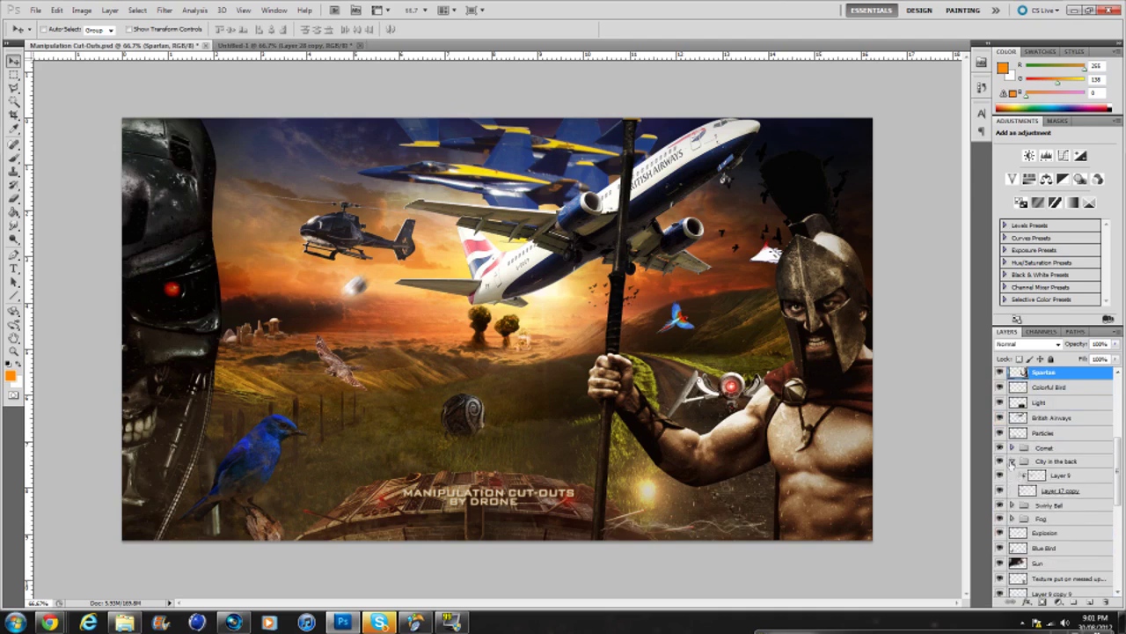
scroll(1039, 440, down, 1)
scroll(1051, 493, down, 3)
scroll(1060, 516, down, 4)
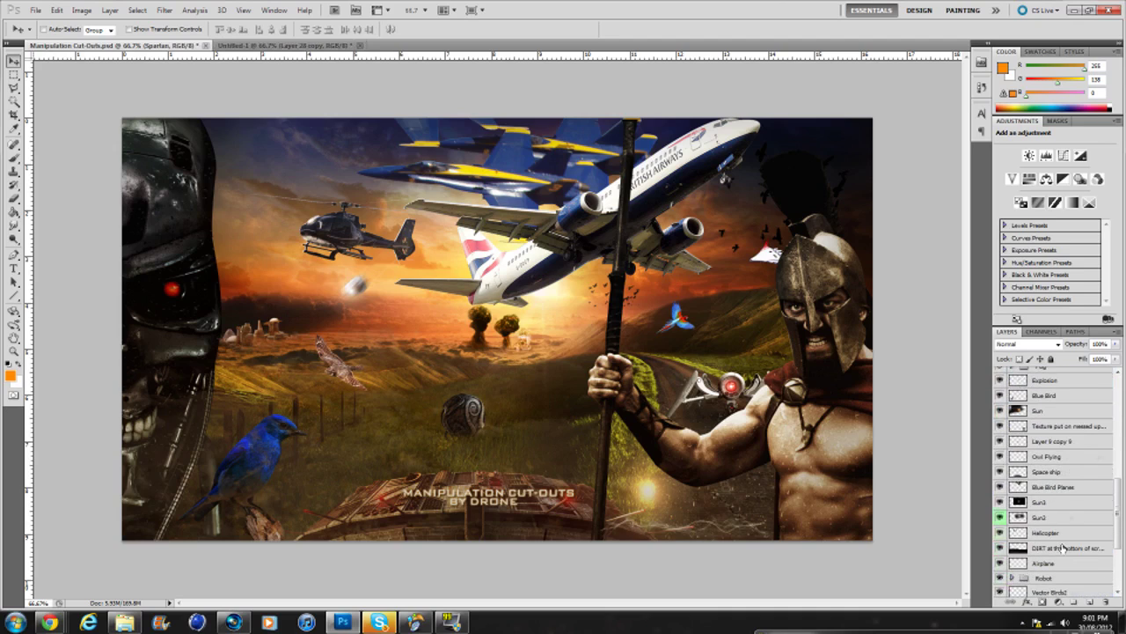
click(1056, 486)
scroll(1057, 493, down, 2)
click(1051, 561)
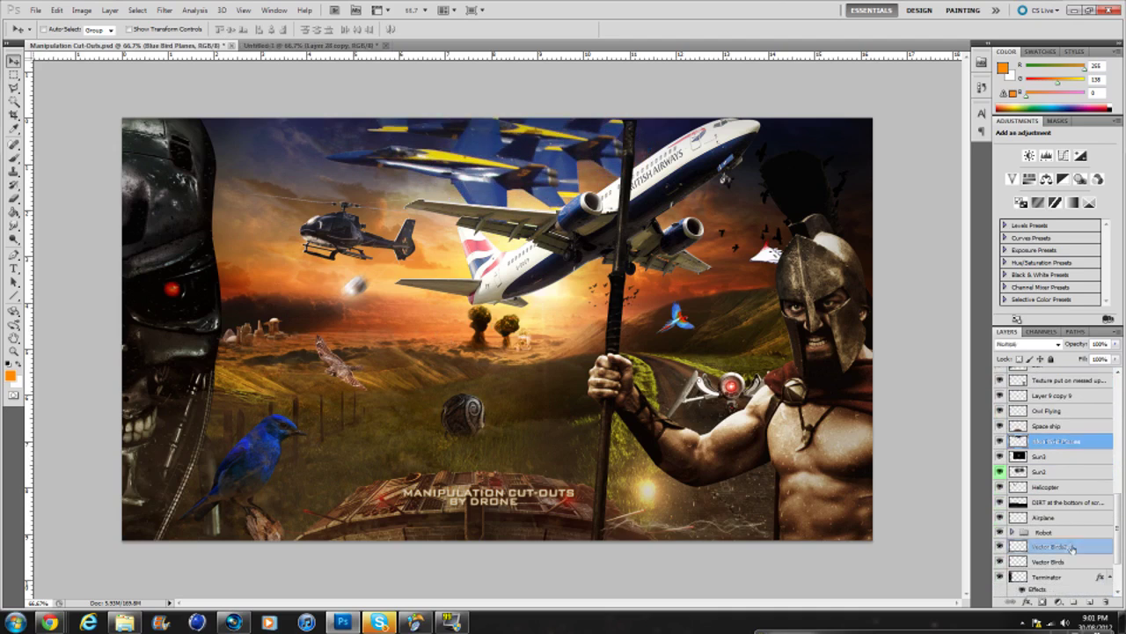
drag(288, 50, 509, 143)
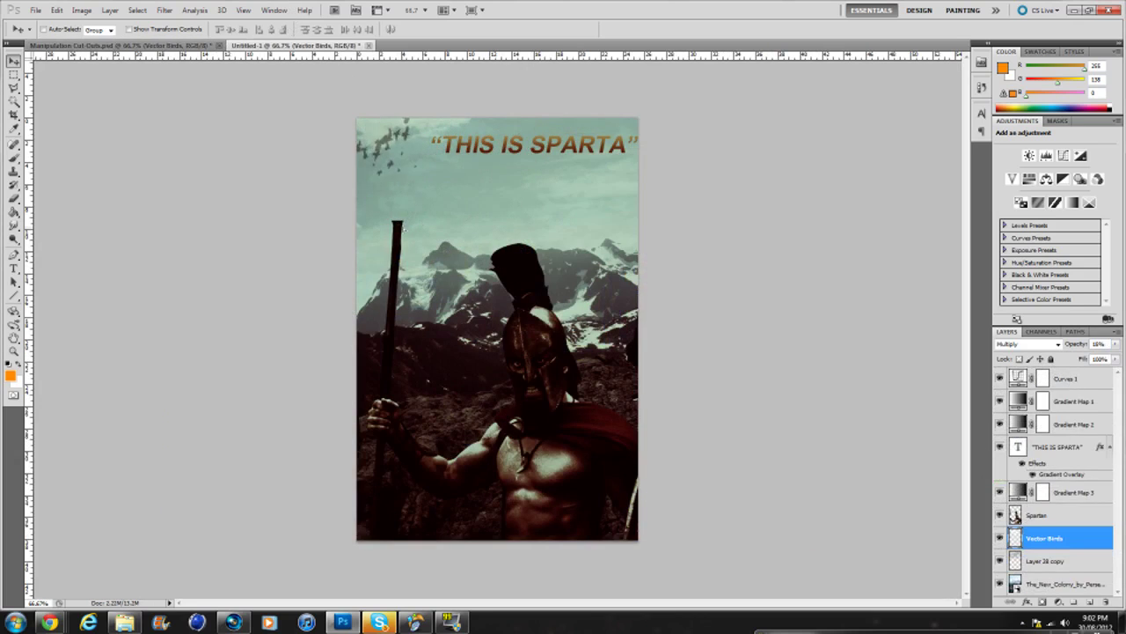
Confirm the birds' placement and add a second flock faded to 13% opacity.
key(ctrl+t)
key(Return)
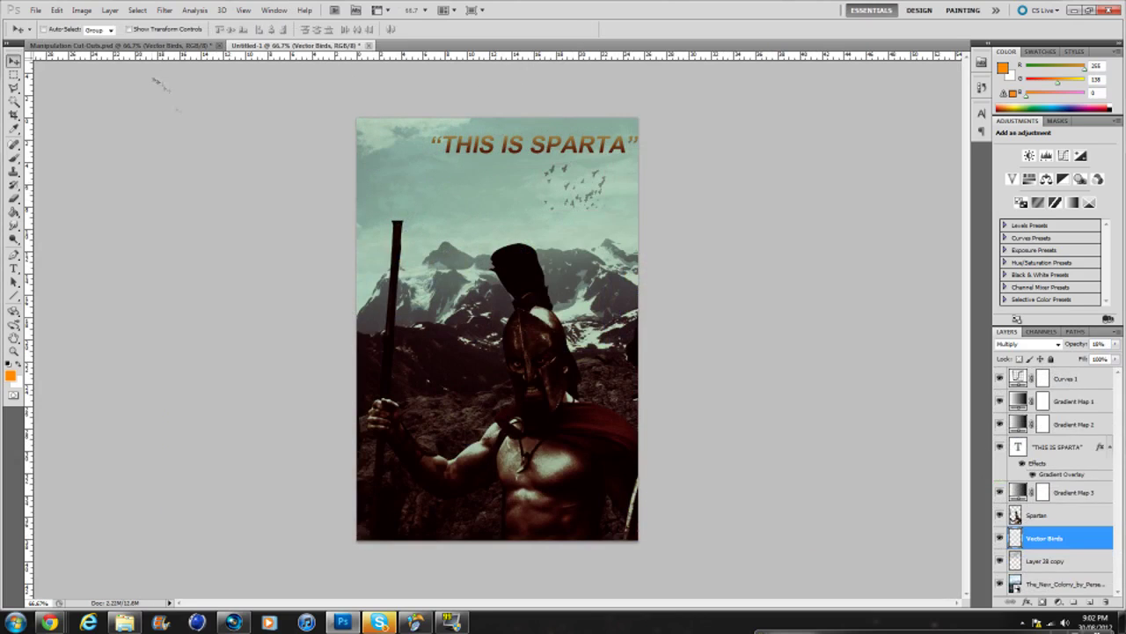
click(119, 45)
drag(368, 84, 529, 234)
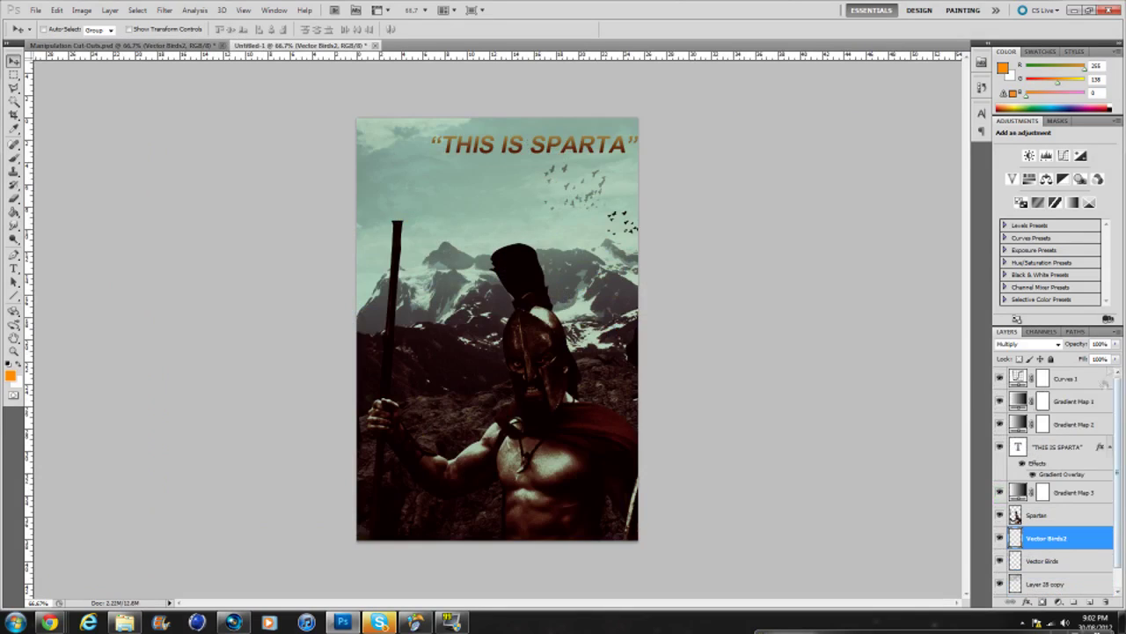
drag(1092, 370, 1065, 376)
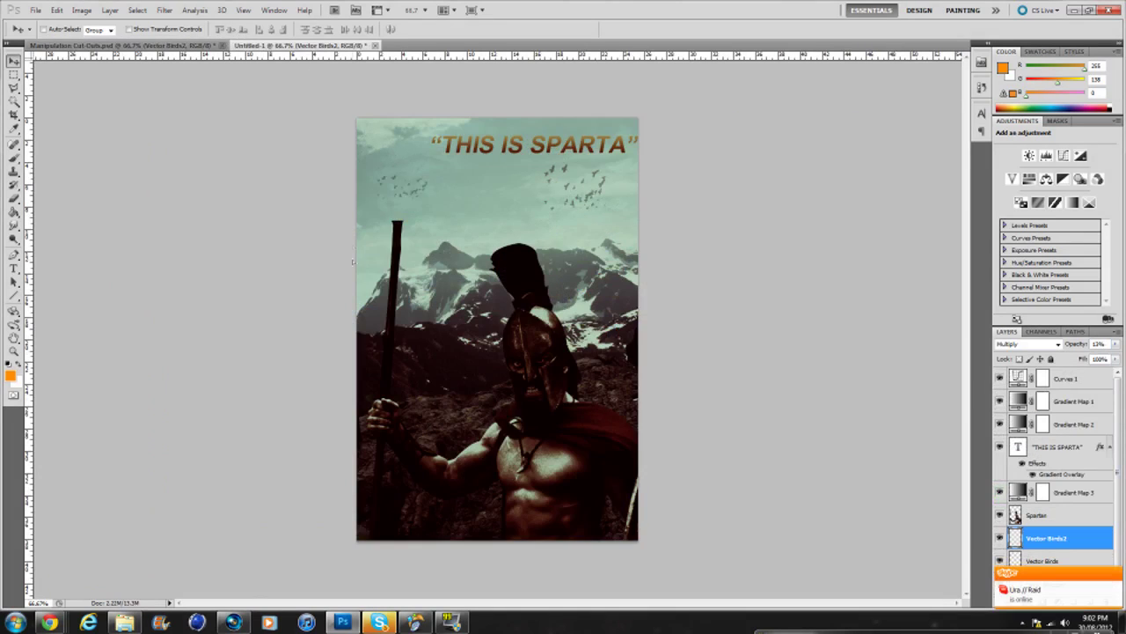
Stretch the dark overlay Layer 4 across the full width of the poster.
click(126, 623)
click(119, 45)
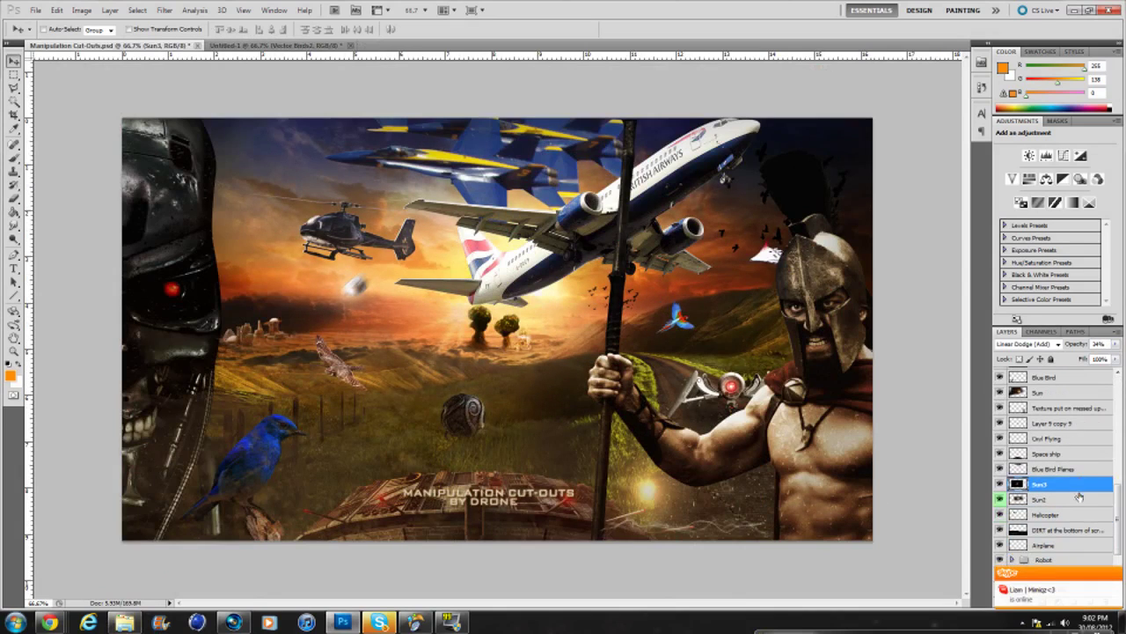
key(ctrl+Tab)
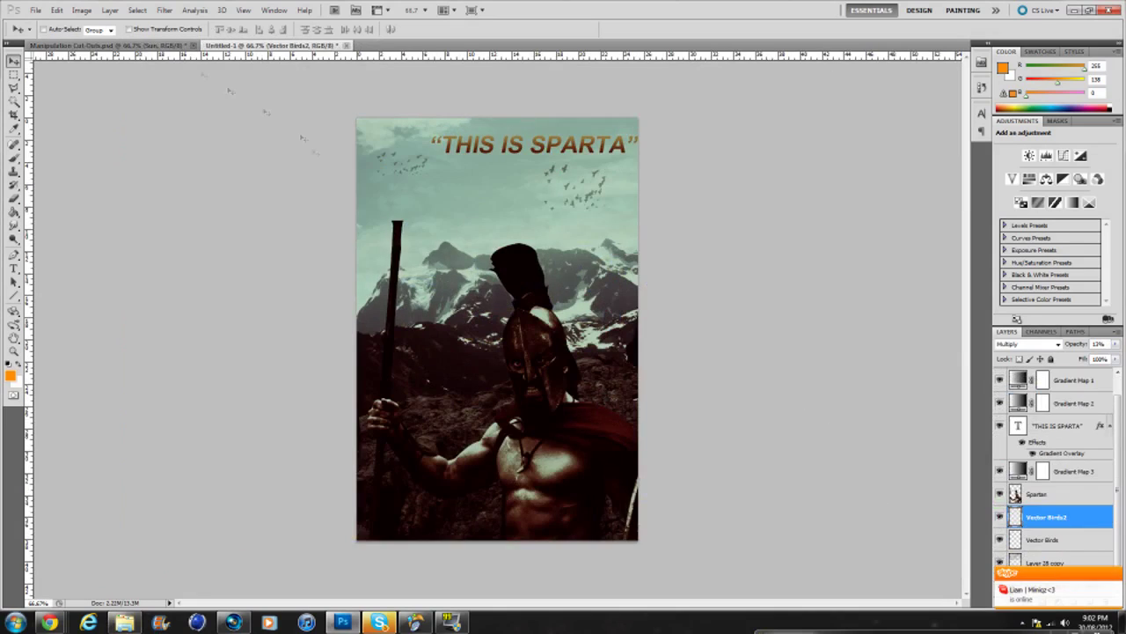
key(ctrl+Tab)
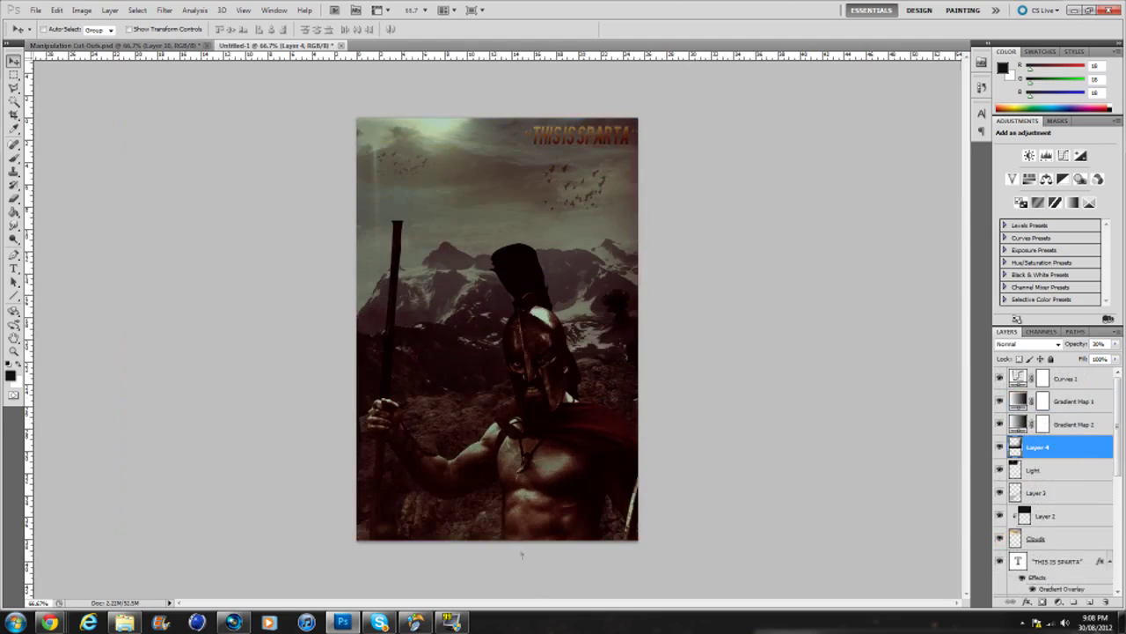
key(ctrl+t)
drag(103, 328, 428, 328)
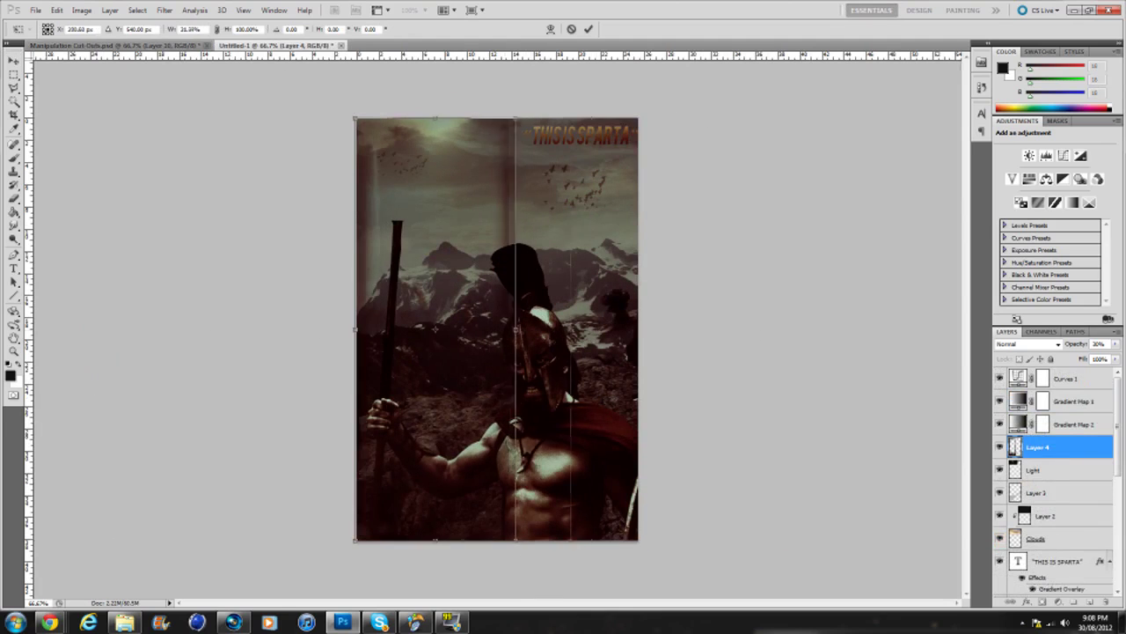
drag(516, 329, 639, 329)
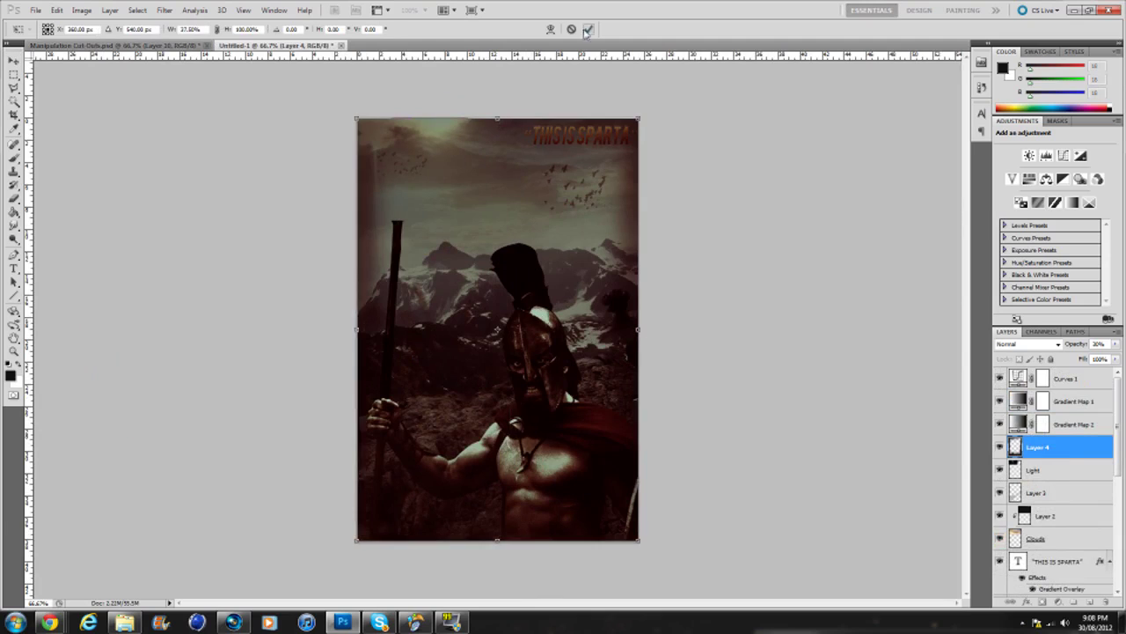
Confirm the overlay's size and move the THIS IS SPARTA title lower.
click(587, 29)
ctrl+click(581, 134)
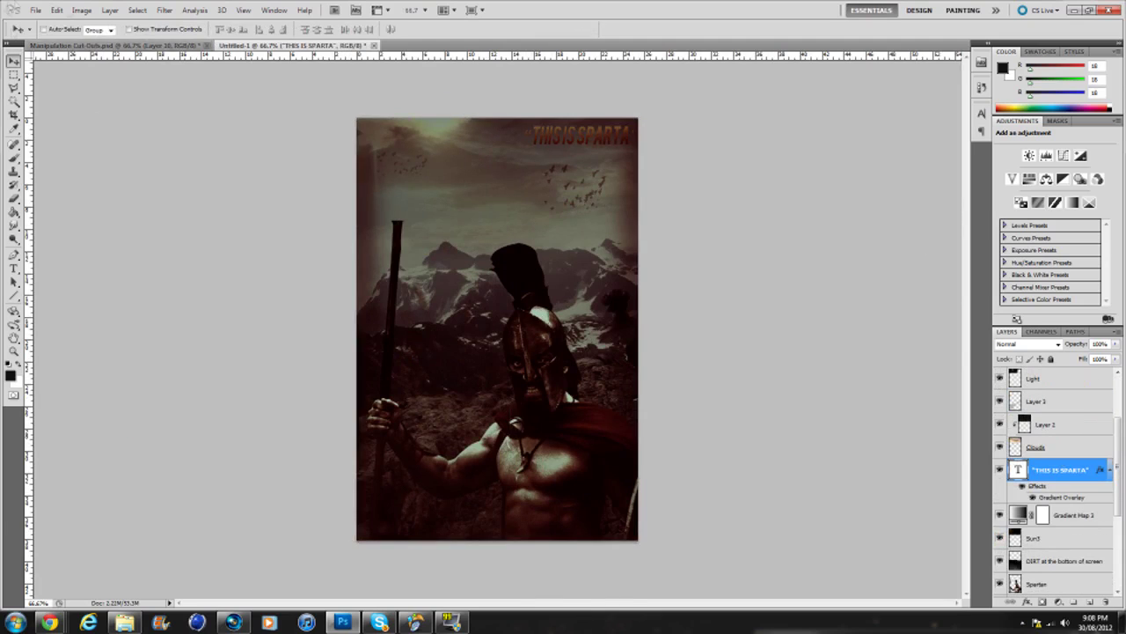
drag(581, 134, 563, 231)
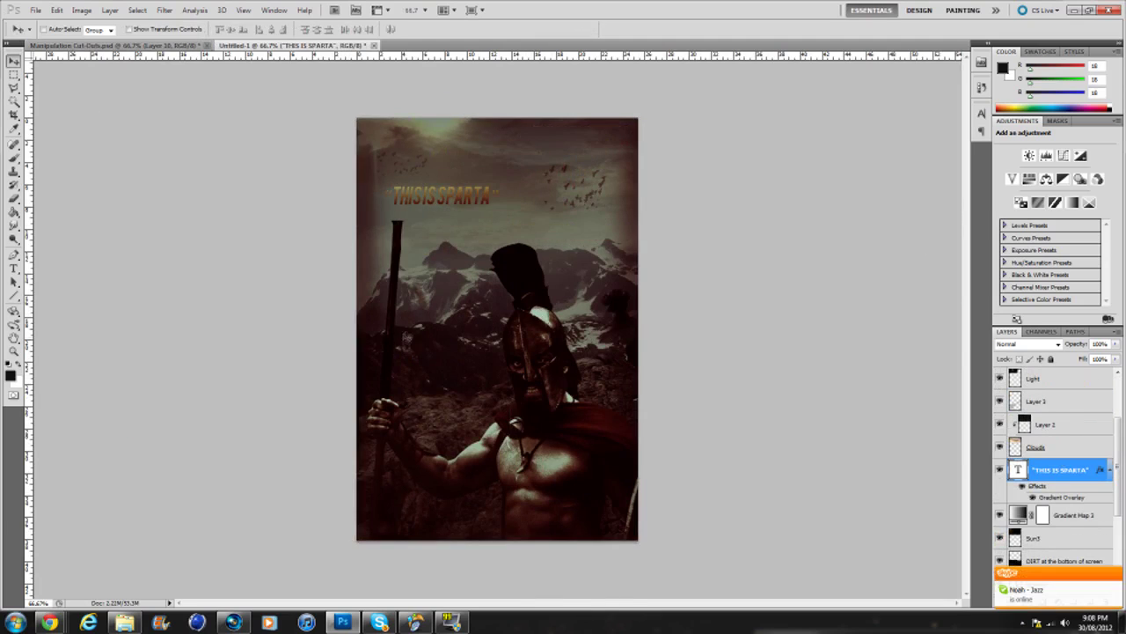
Type the 'designed by sparta' credit near the bottom-left.
key(t)
click(543, 506)
text(signed by)
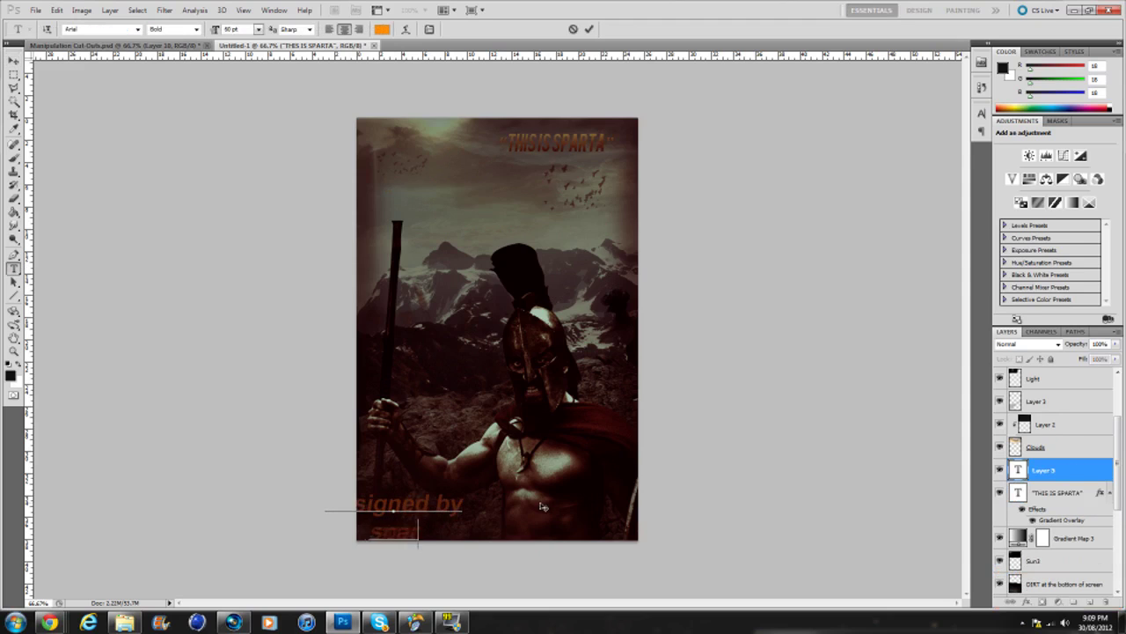
text(rta)
key(ctrl+a)
Set the credit text in the Century font and commit it.
click(138, 29)
click(219, 106)
click(137, 29)
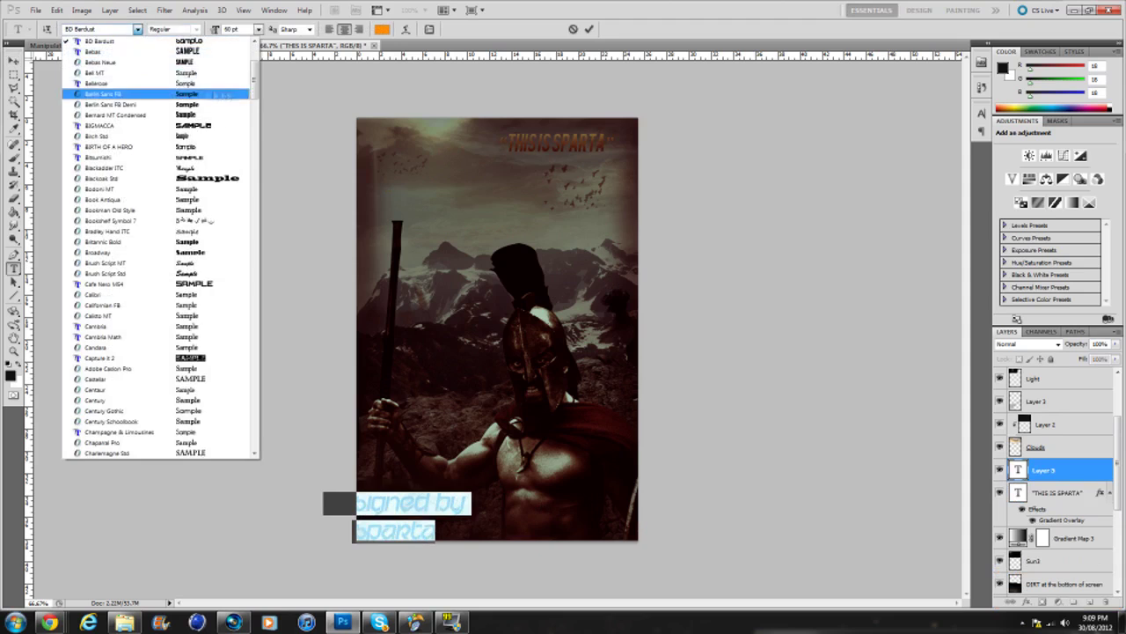
scroll(220, 94, down, 1)
scroll(202, 132, down, 2)
scroll(194, 168, down, 2)
scroll(190, 190, down, 1)
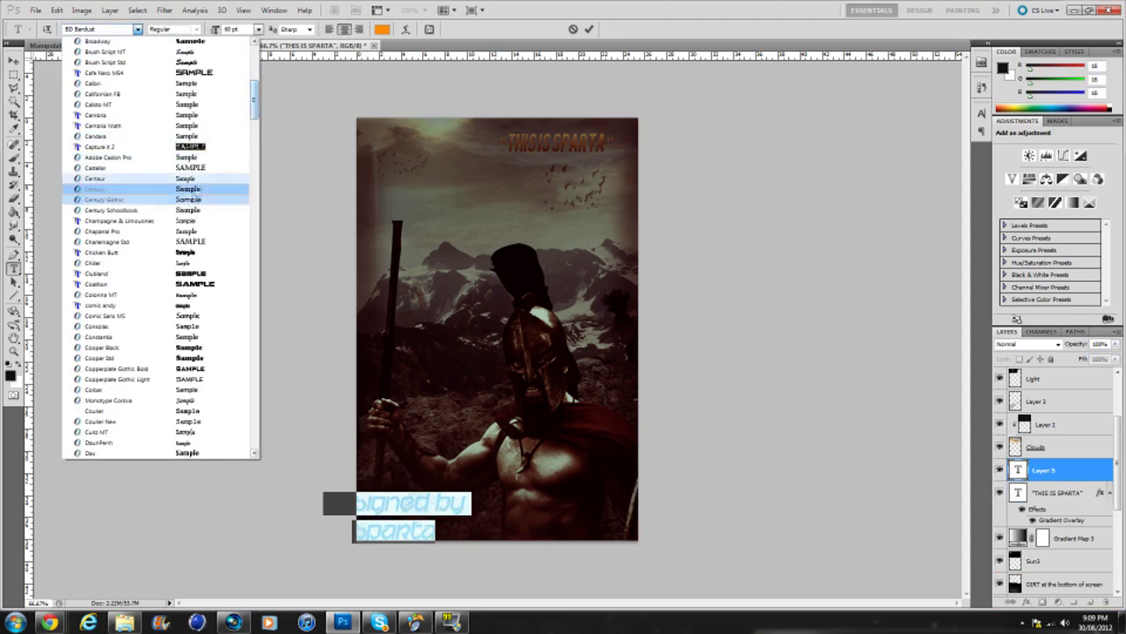
click(188, 189)
click(13, 60)
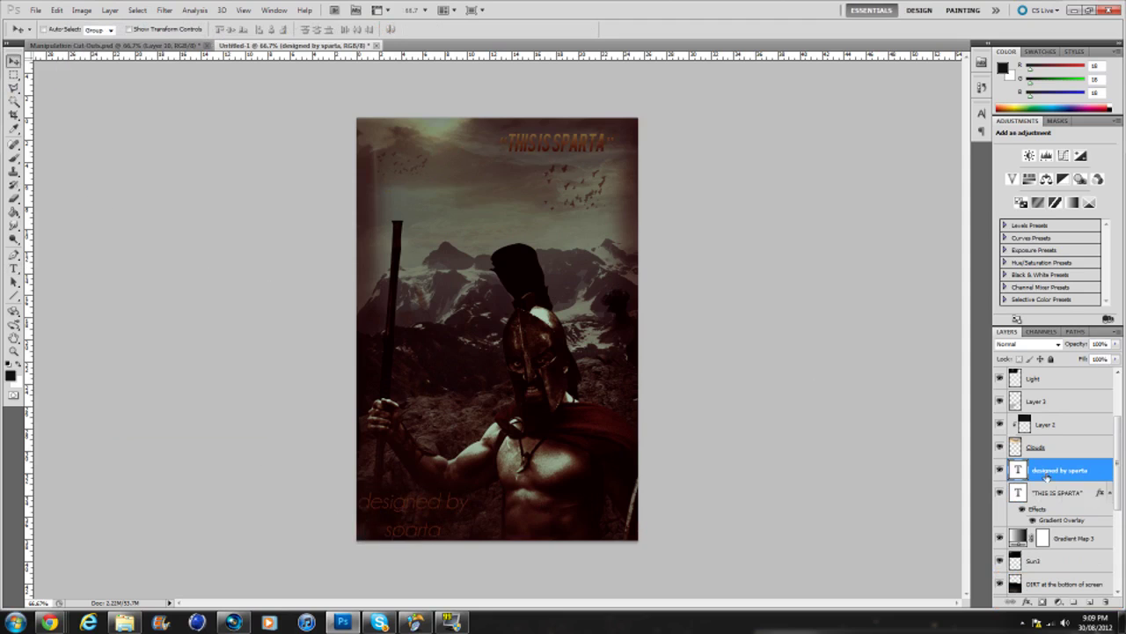
Set the THIS IS SPARTA title in the BIRTH OF A HERO font.
click(1052, 493)
click(137, 29)
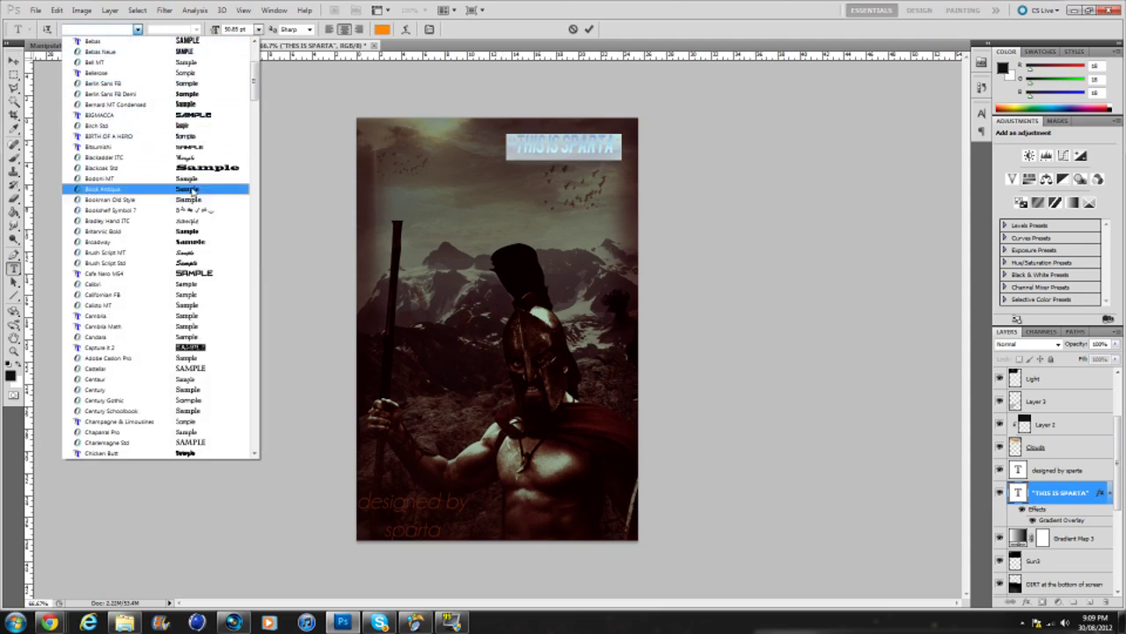
scroll(176, 181, down, 1)
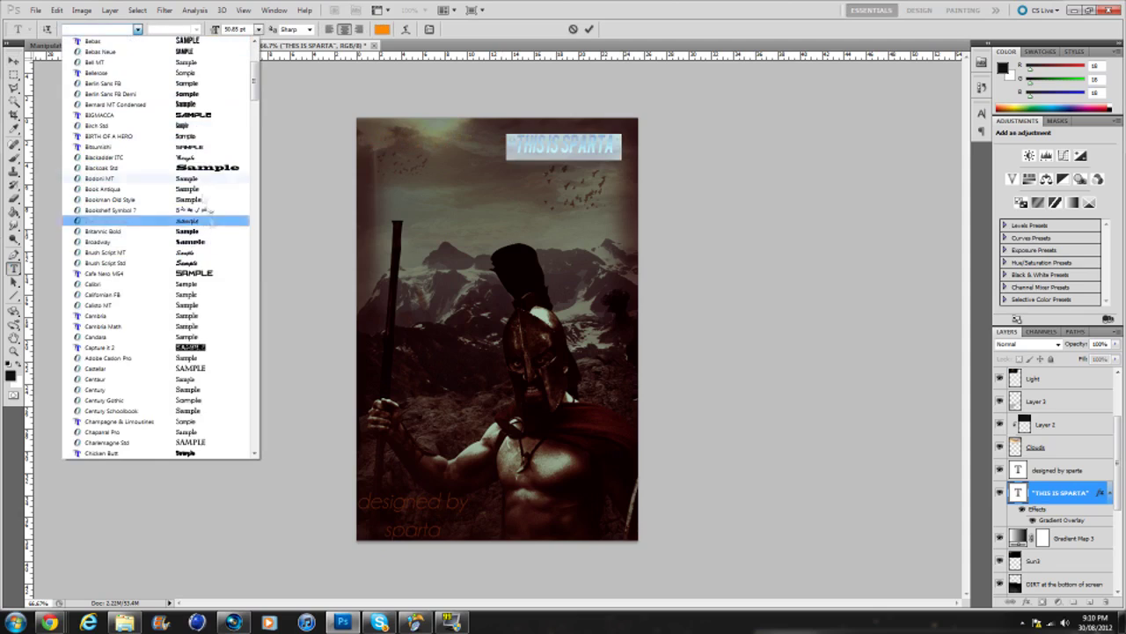
click(176, 135)
Resize the title with a free transform and confirm.
click(1091, 602)
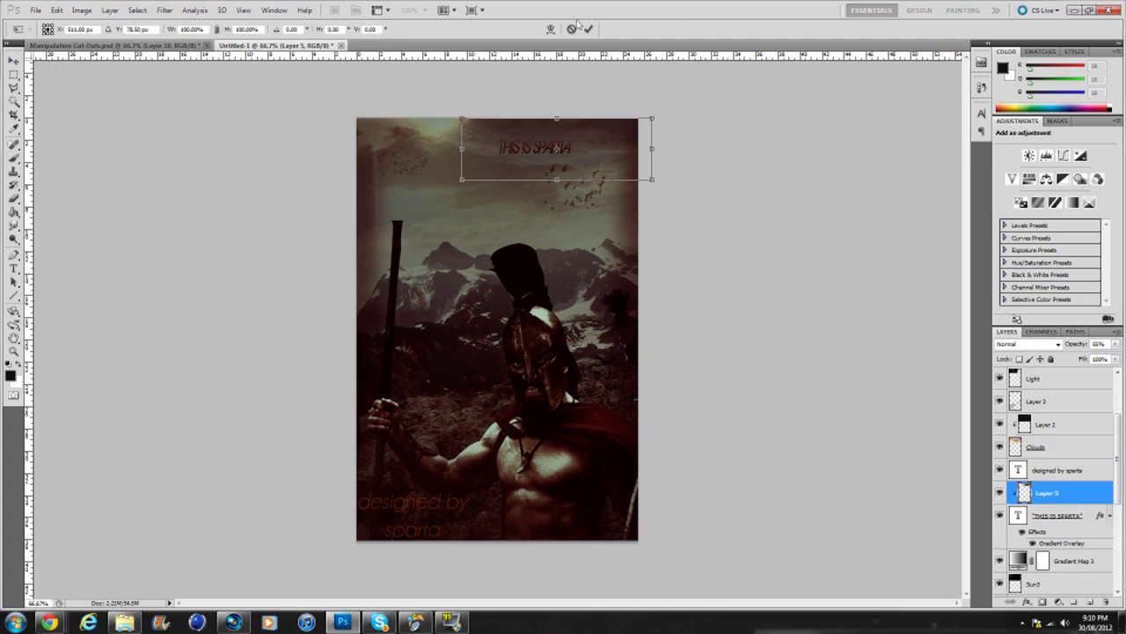
key(alt+bracketleft)
key(ctrl+t)
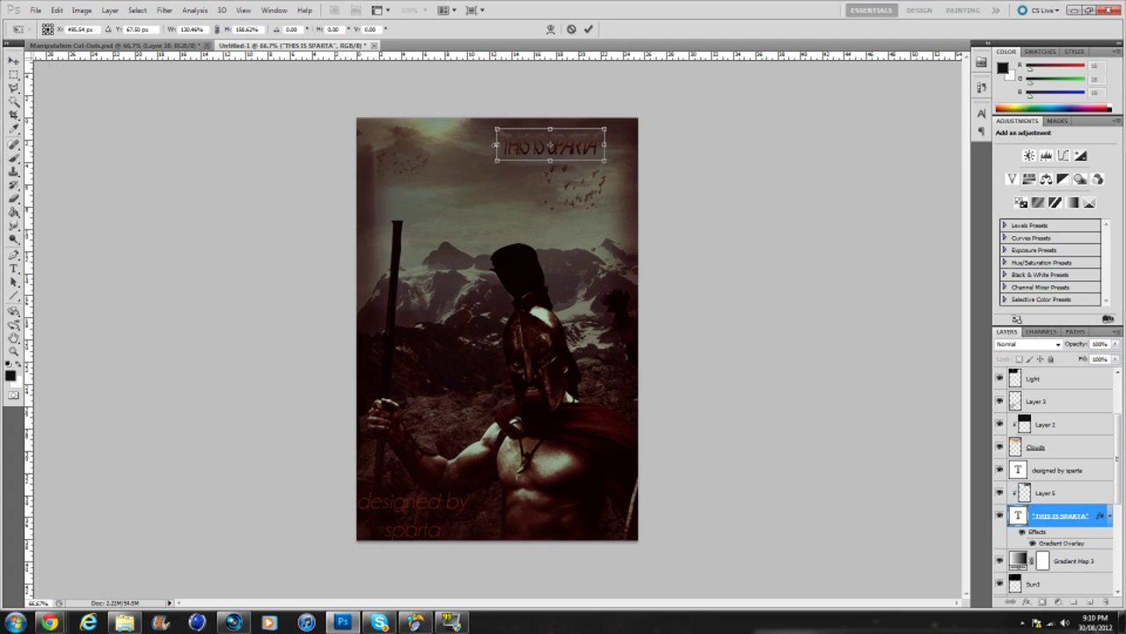
key(Return)
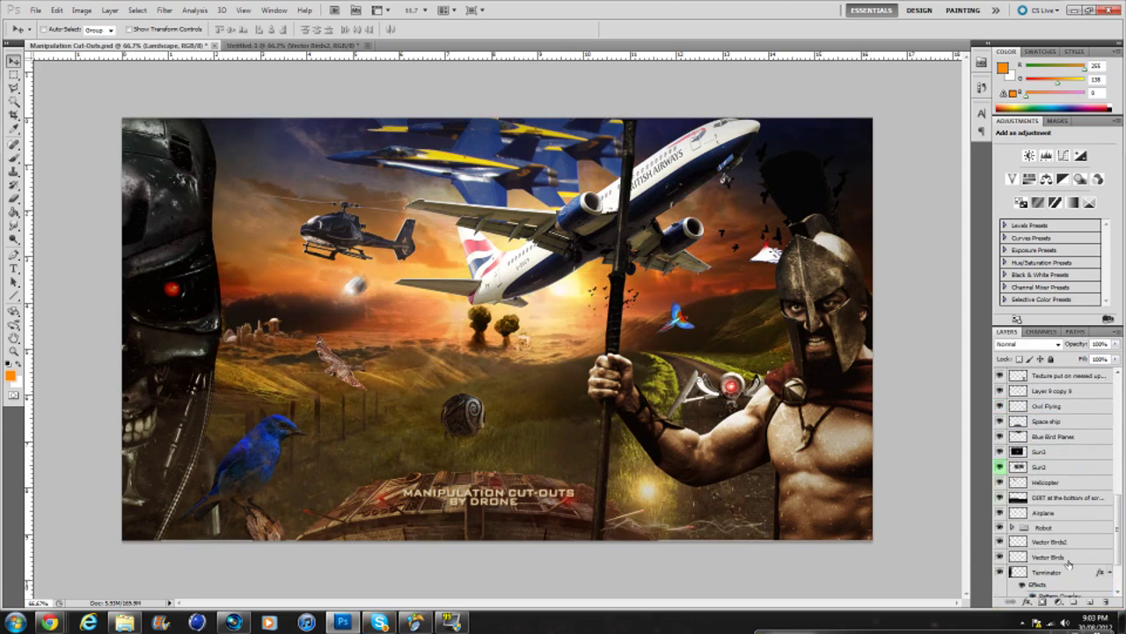
Copy the Particles layer from the cut-outs file into the poster.
scroll(1070, 563, down, 5)
mouse_move(1047, 519)
mouse_down()
mouse_move(321, 75)
mouse_move(525, 522)
mouse_up()
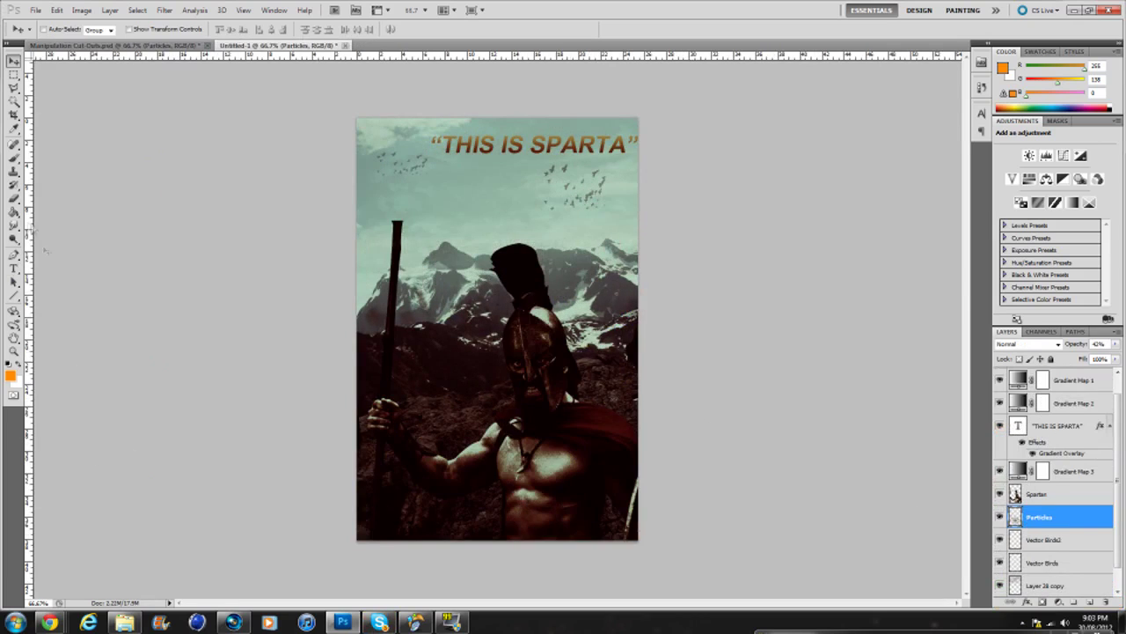
scroll(1056, 493, down, 2)
Add a new empty layer and pick black as the foreground colour.
click(1065, 585)
click(1090, 602)
key(i)
click(10, 376)
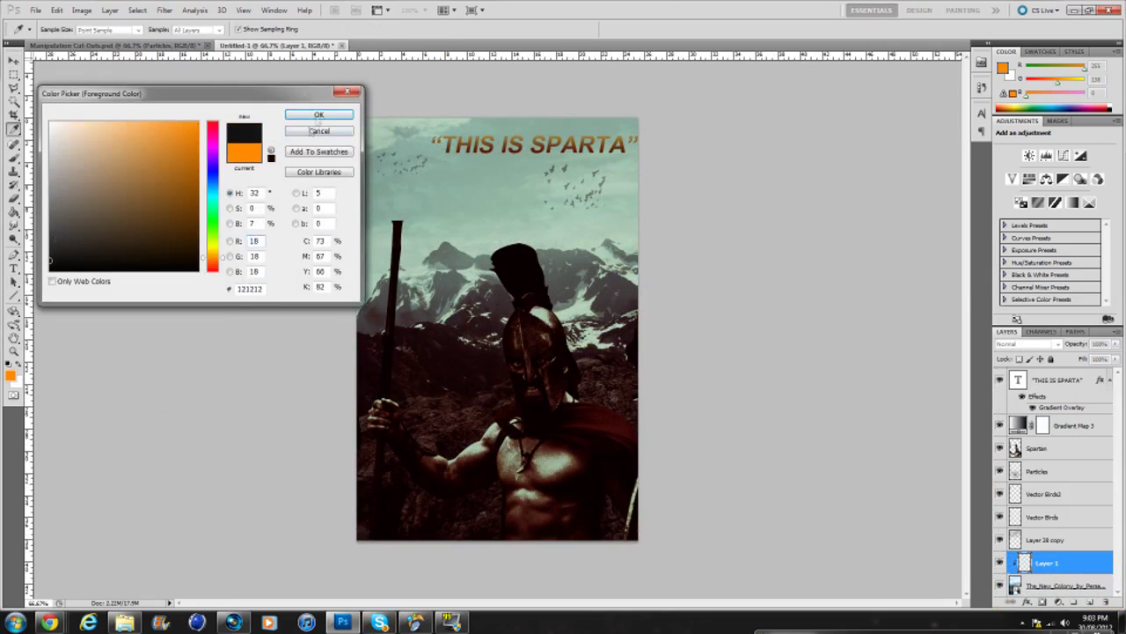
click(319, 115)
Paint soft black strokes over the sky and mountains, fading Layer 1 to 36%.
key(b)
drag(296, 143, 335, 190)
drag(376, 249, 572, 264)
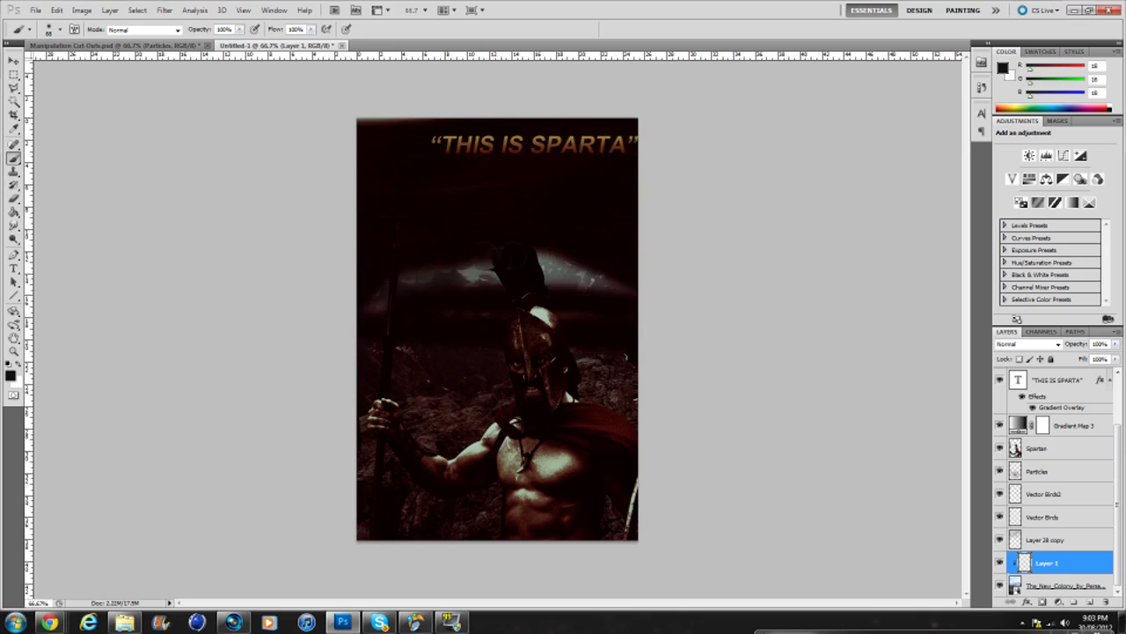
drag(1115, 343, 1072, 395)
Set the THIS IS SPARTA title text to the Bebas font.
scroll(1056, 475, up, 1)
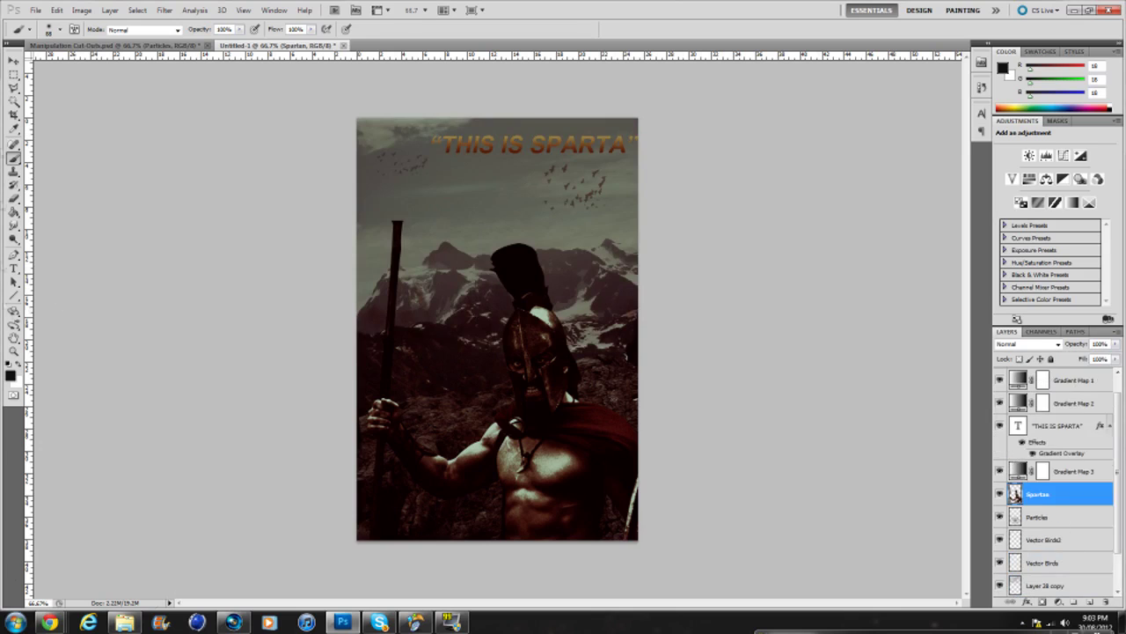
double_click(1018, 425)
click(137, 29)
scroll(169, 224, down, 1)
click(132, 84)
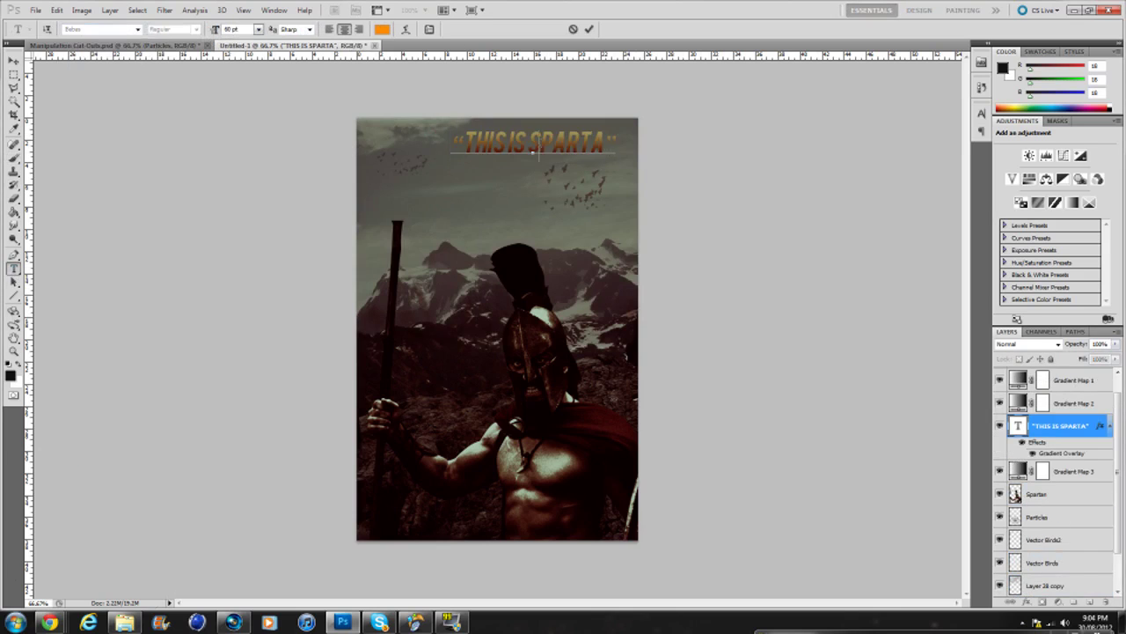
Choose a new gradient for the title's Gradient Overlay layer style.
double_click(1061, 452)
click(814, 293)
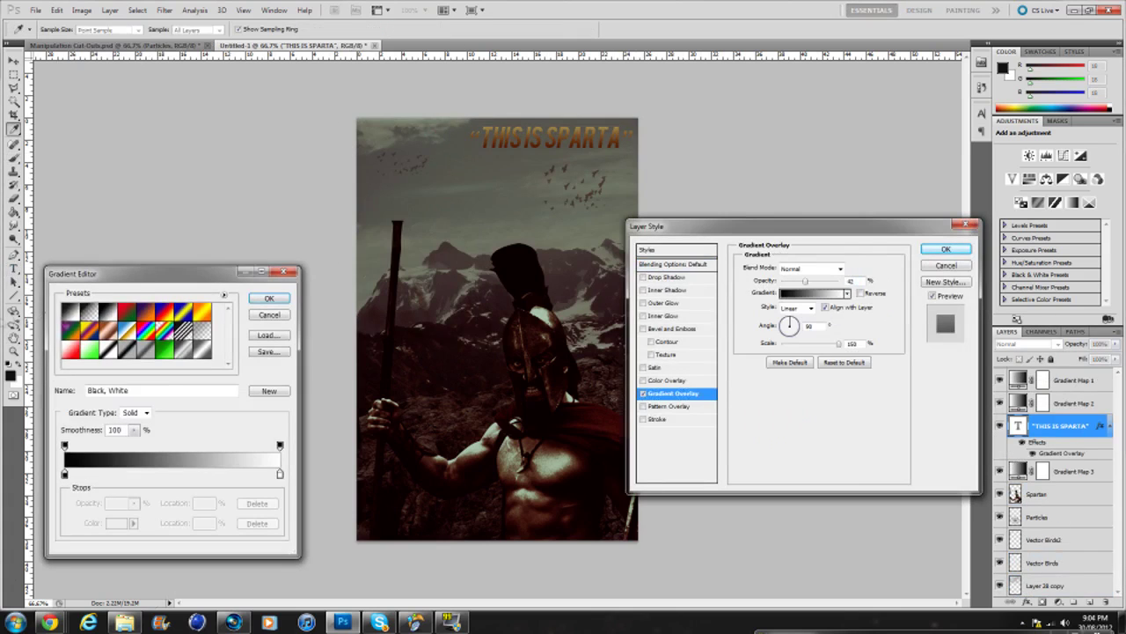
click(286, 301)
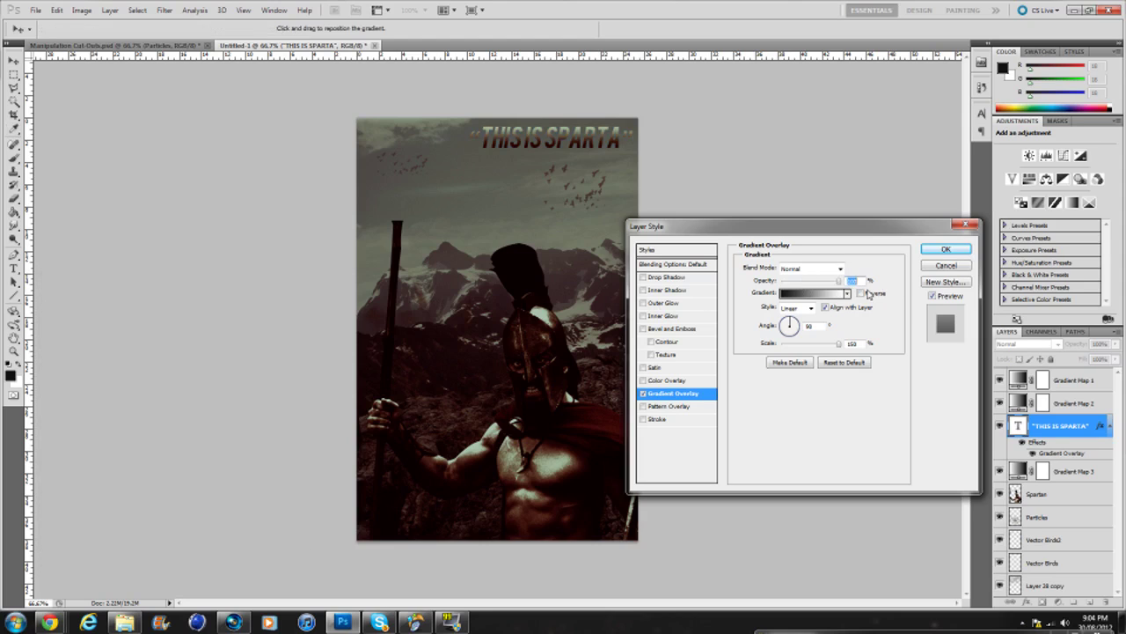
click(946, 249)
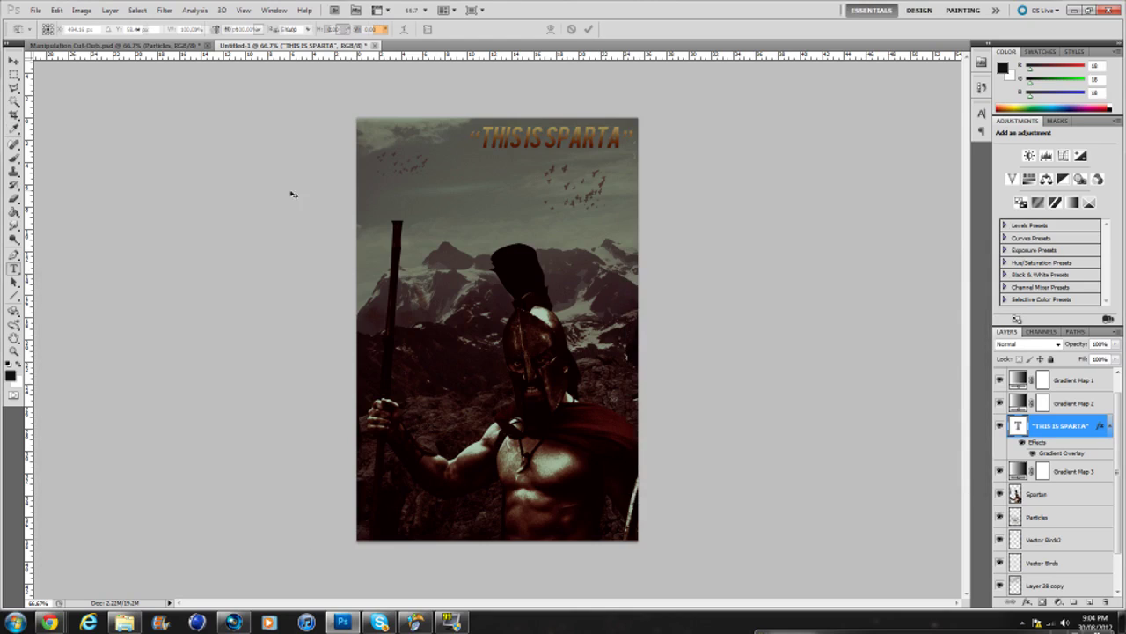
Free-transform the title to narrow it from its left side.
key(ctrl+t)
drag(464, 157, 533, 153)
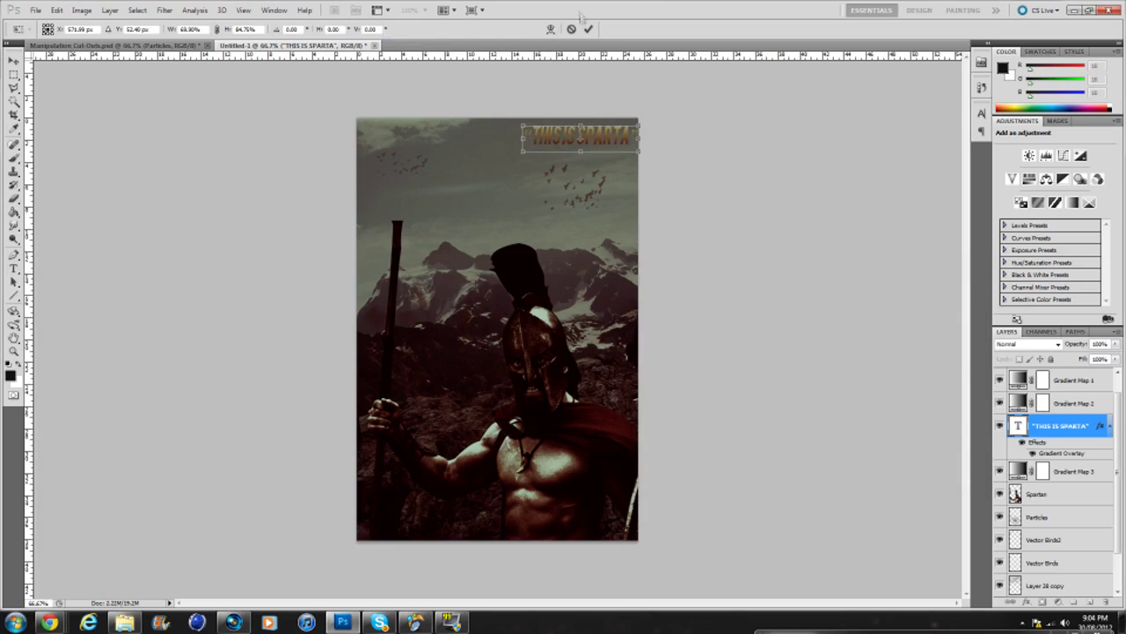
click(588, 29)
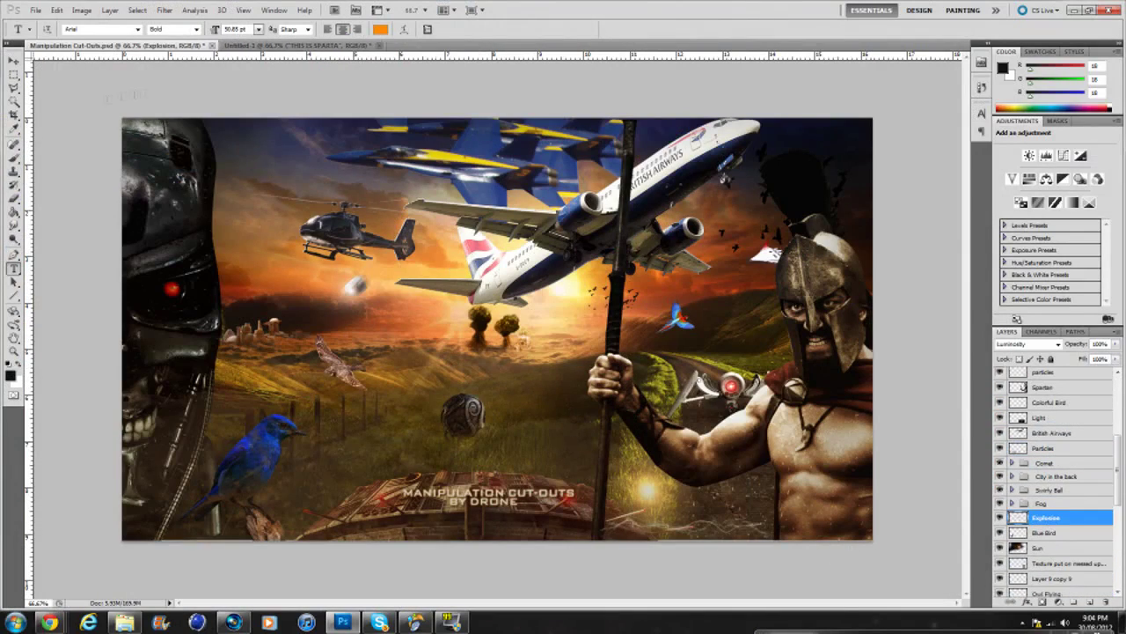
Copy the Explosion layer into the poster and enlarge it.
key(v)
drag(413, 299, 405, 393)
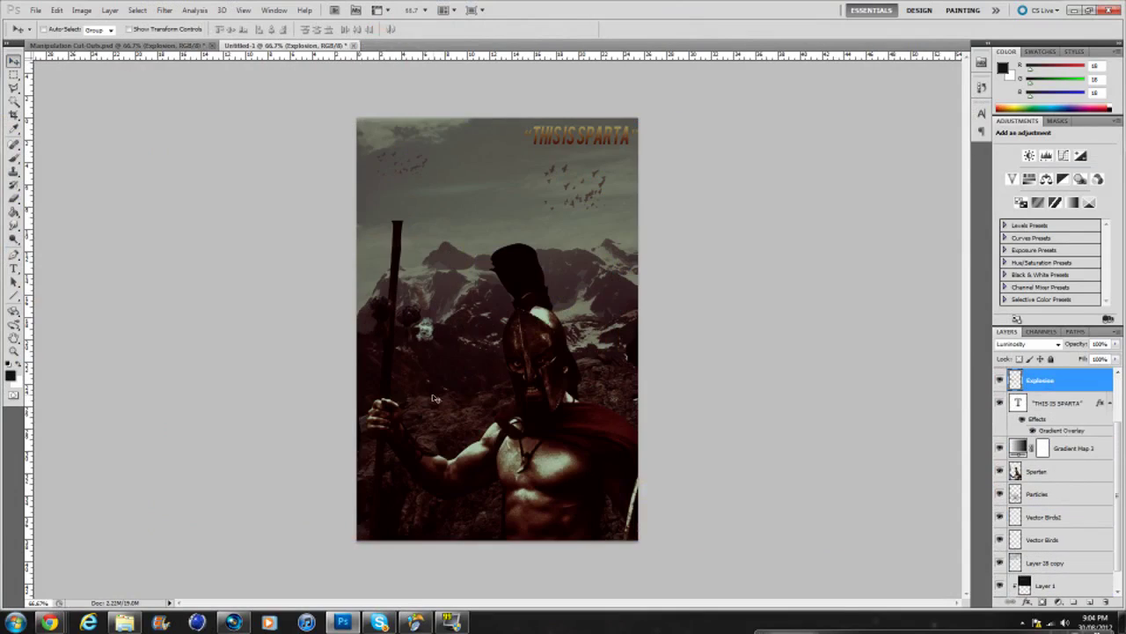
key(ctrl+t)
drag(452, 301, 540, 188)
key(Return)
Place the explosion below Layer 28 copy, raise it behind the Spartan, and erase its edges.
scroll(1046, 395, down, 1)
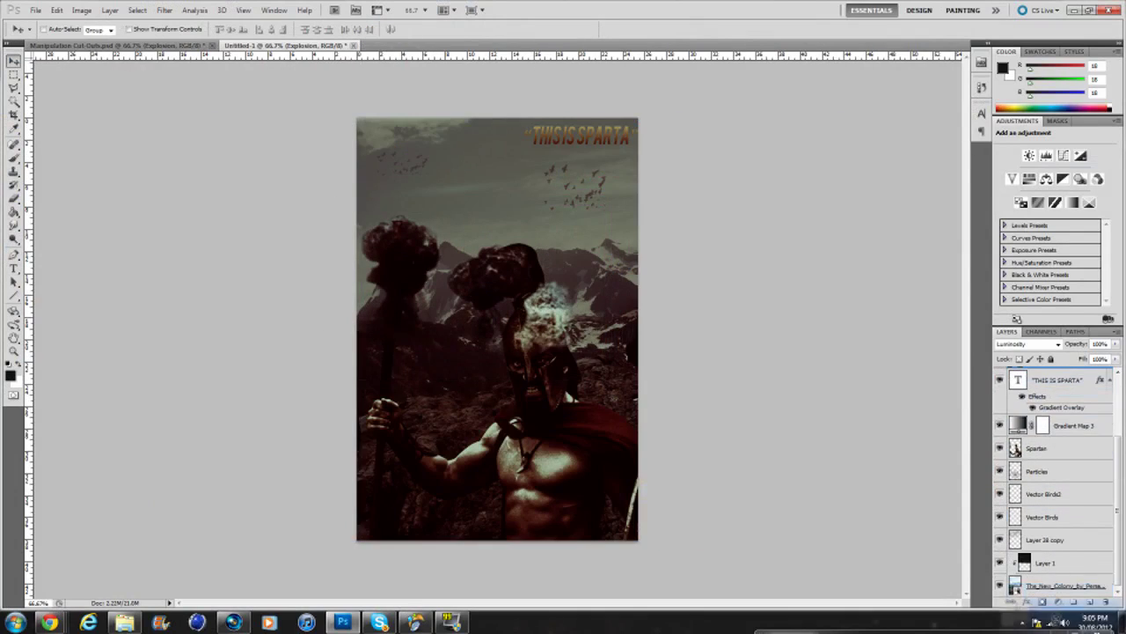
drag(1048, 379, 1047, 539)
drag(400, 255, 400, 158)
key(e)
drag(486, 147, 470, 210)
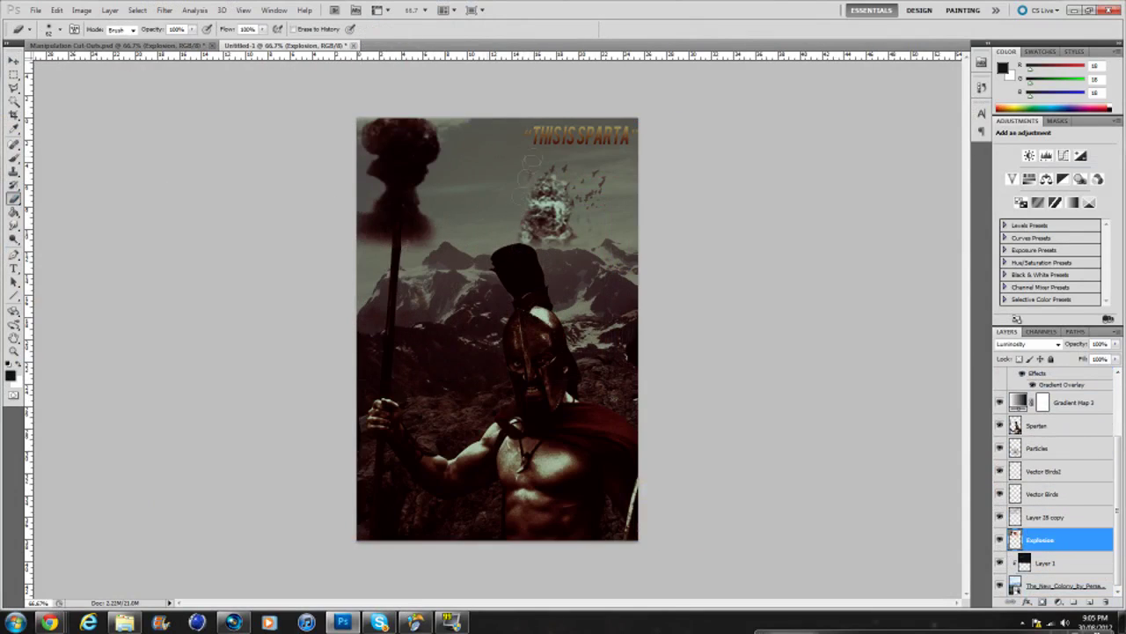
Move the explosion down over the mountains and shrink it to a small puff.
key(v)
drag(351, 208, 342, 322)
key(ctrl+t)
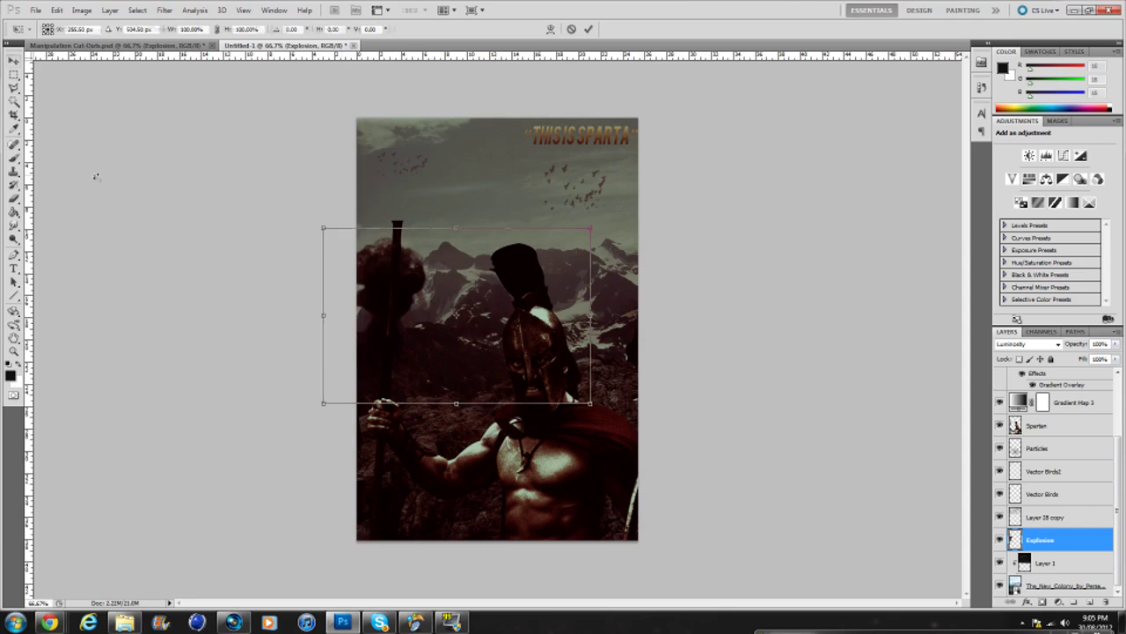
drag(593, 226, 525, 252)
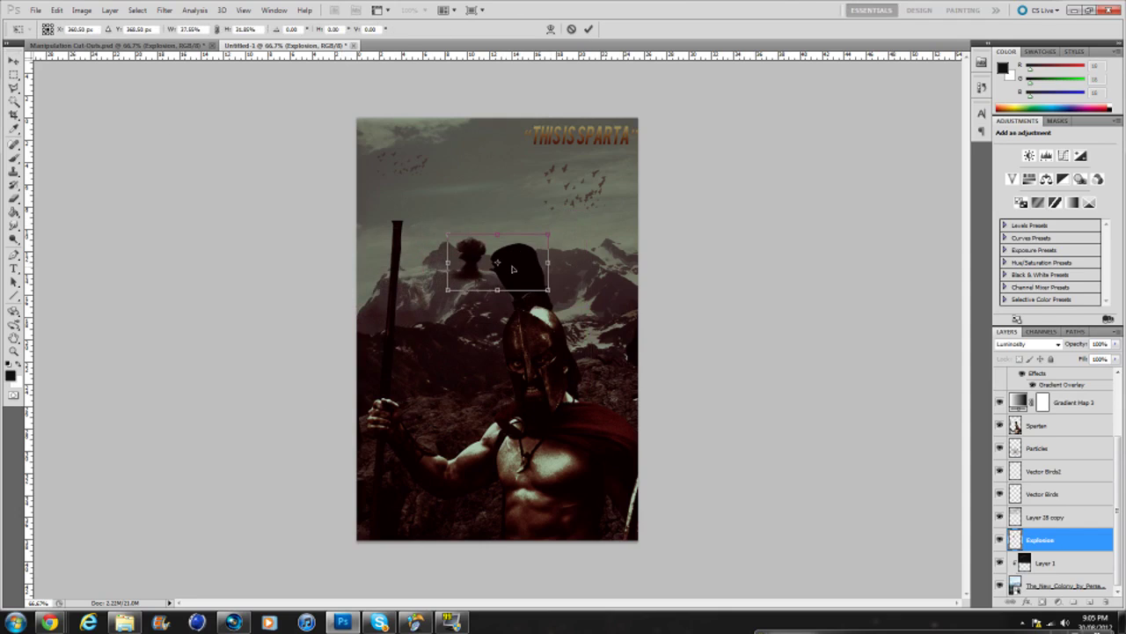
click(588, 30)
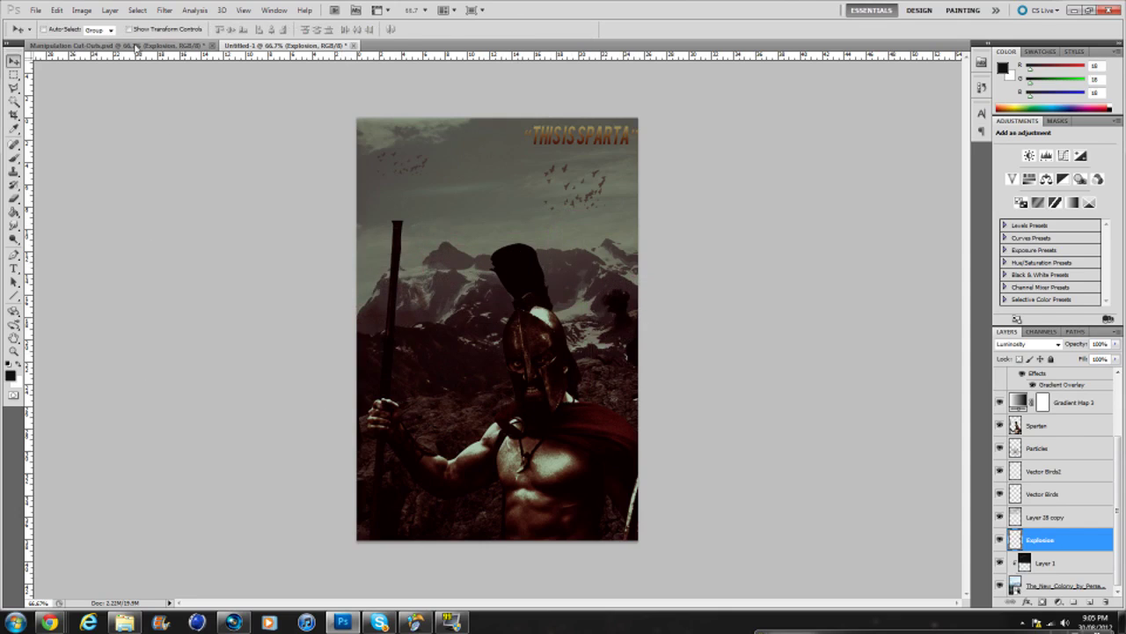
click(114, 44)
Copy the DIRT layer into the poster and raise it above the Spartan layer.
scroll(1065, 528, down, 1)
click(1052, 553)
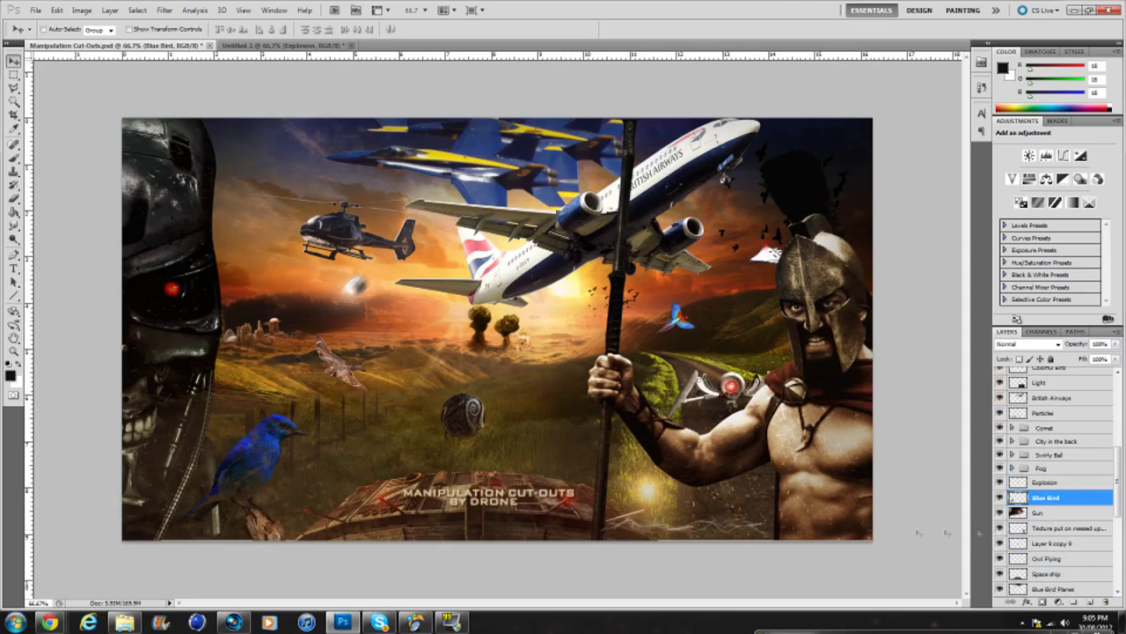
scroll(1056, 553, down, 4)
drag(1067, 527, 483, 579)
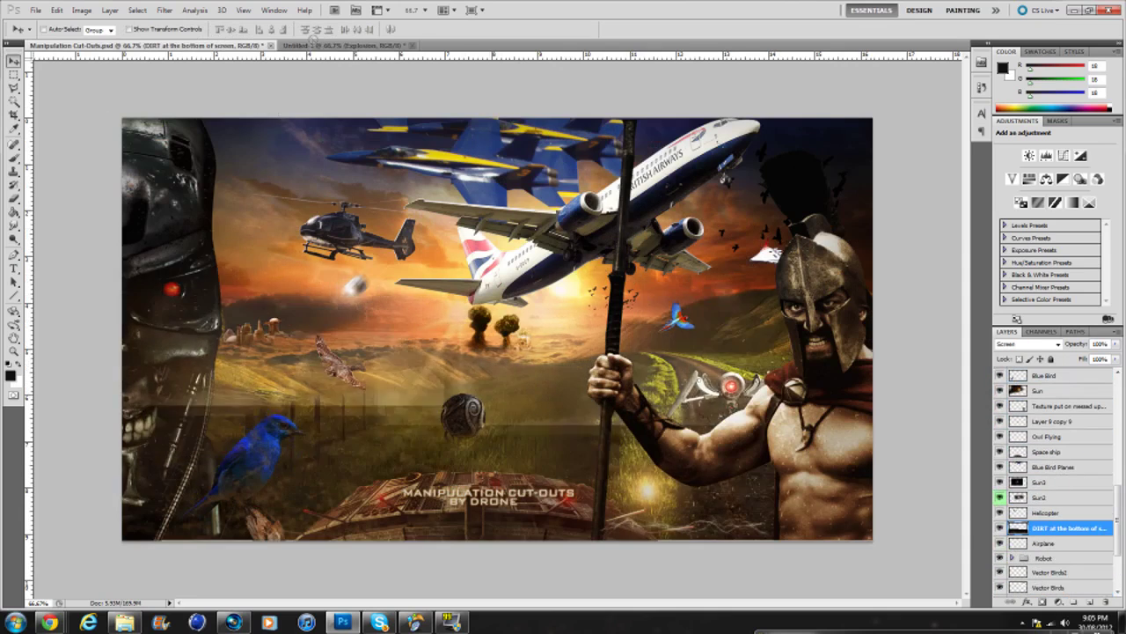
key(ctrl+bracketright)
key(ctrl+bracketright)
key(ctrl+bracketright)
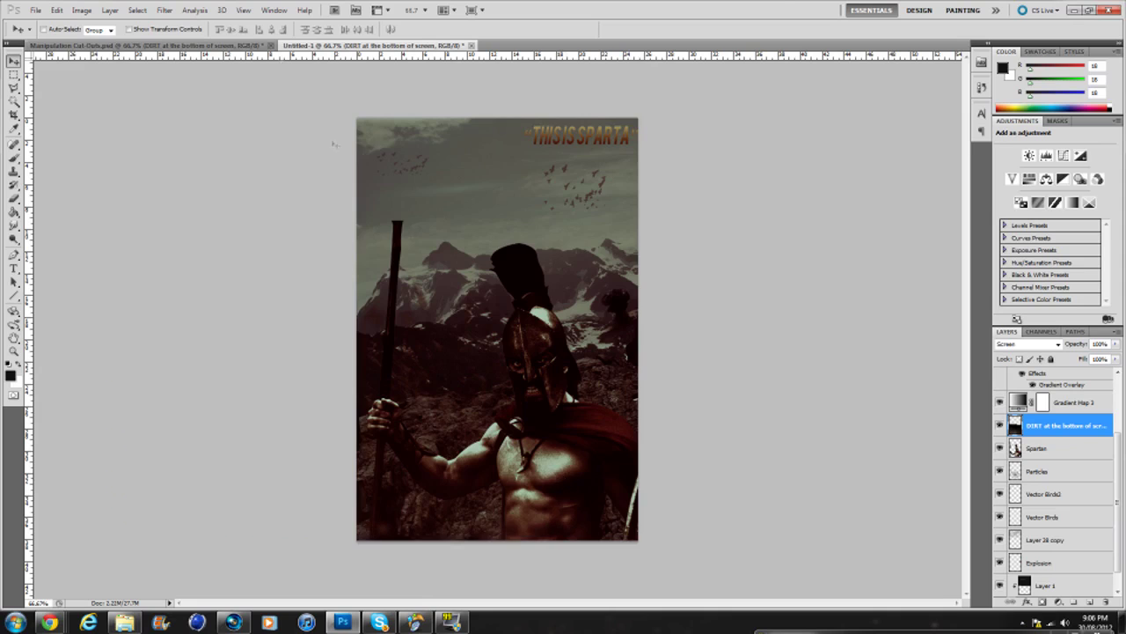
Copy the Sun3 light rays from the cut-outs file into the poster's top left.
click(75, 45)
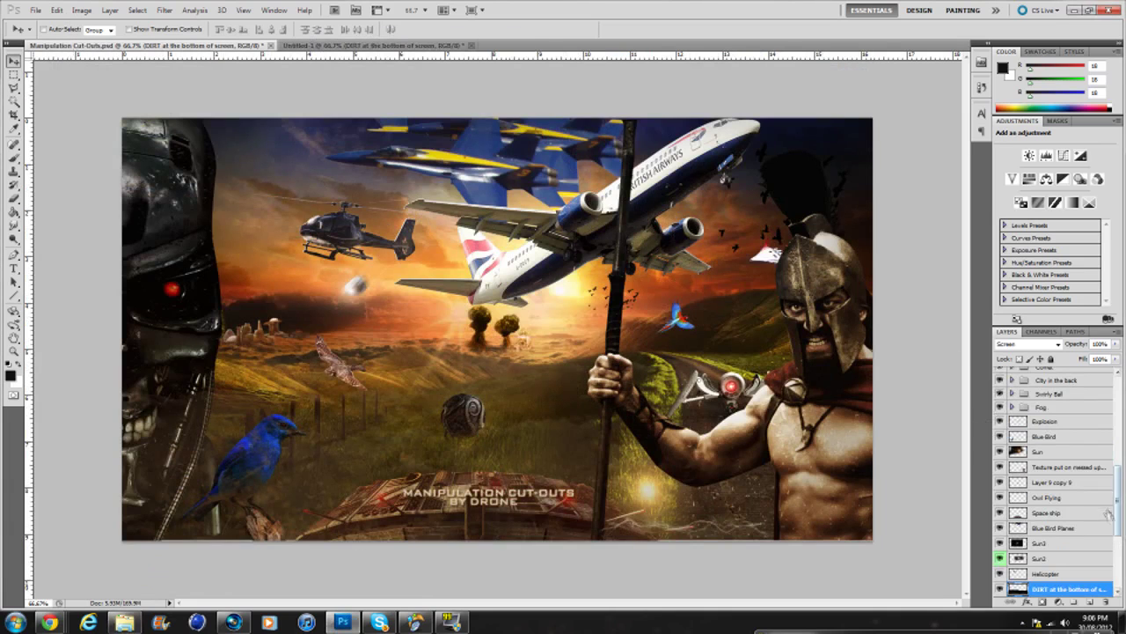
scroll(1056, 484, down, 3)
click(1052, 497)
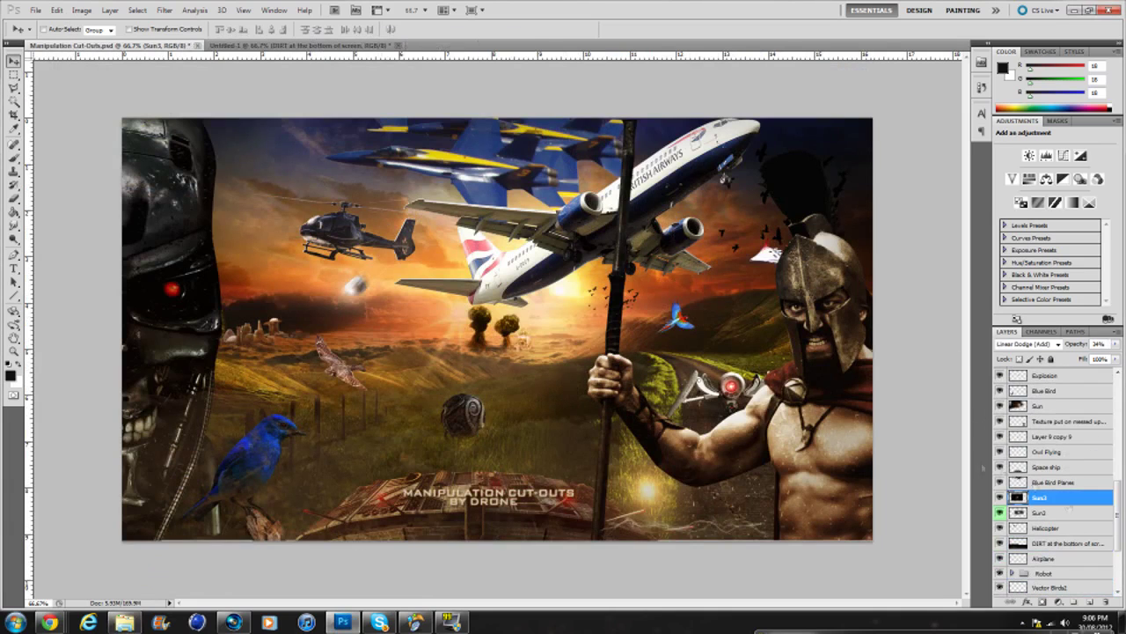
drag(259, 79, 363, 246)
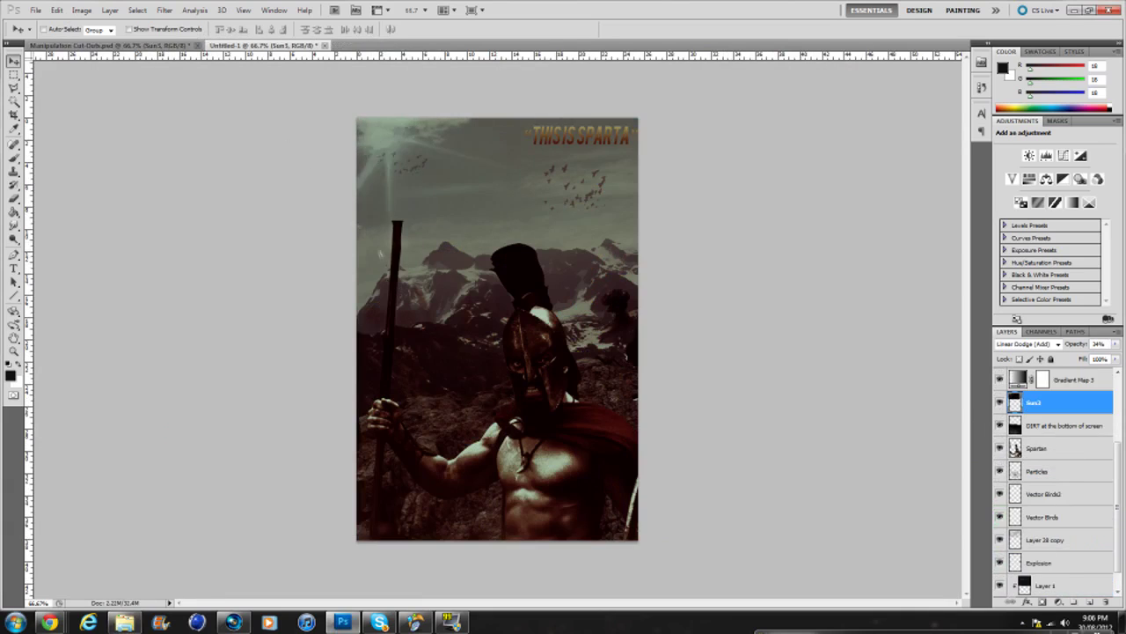
key(ctrl+Tab)
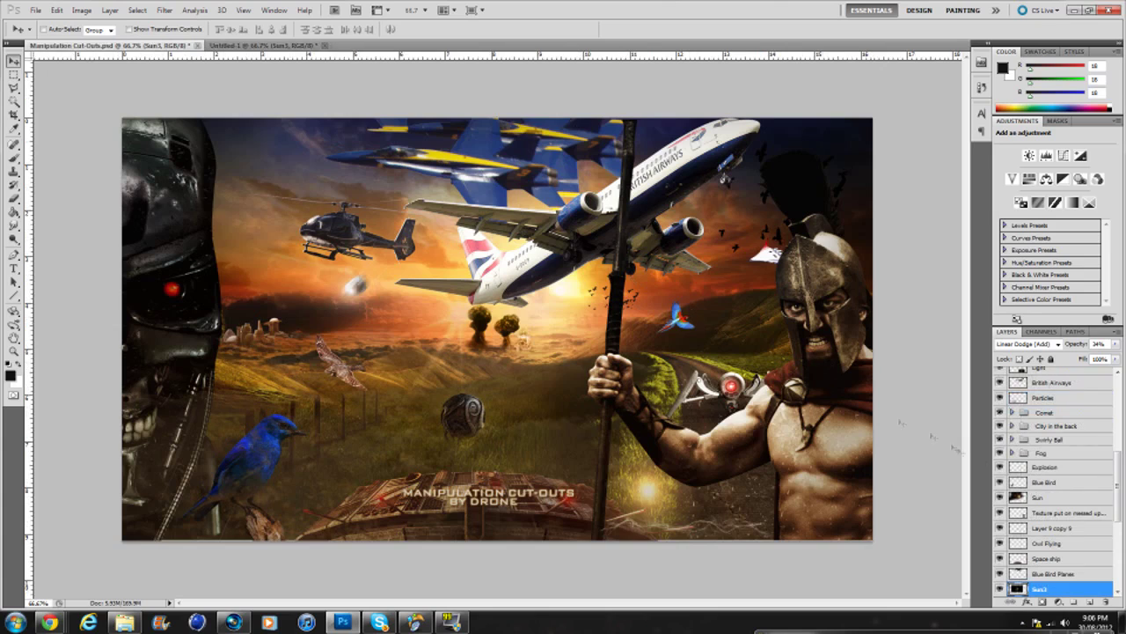
scroll(1056, 484, down, 5)
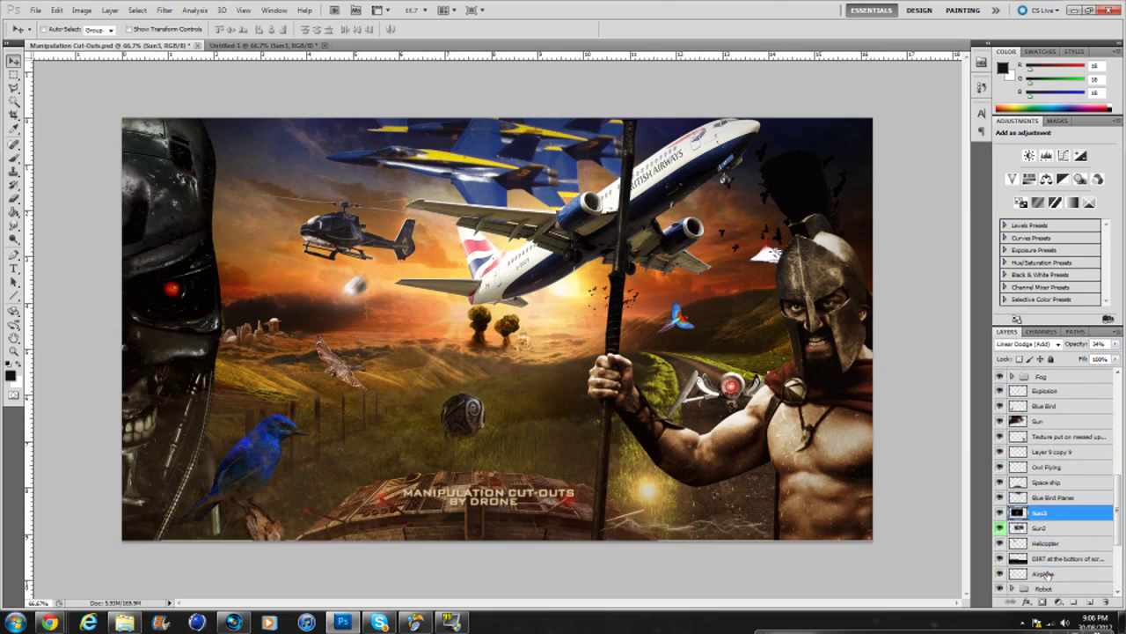
scroll(1056, 484, down, 5)
Copy the Clouds layer into the poster above the title and Gradient Map 3.
click(1056, 558)
click(1000, 543)
drag(334, 229, 507, 332)
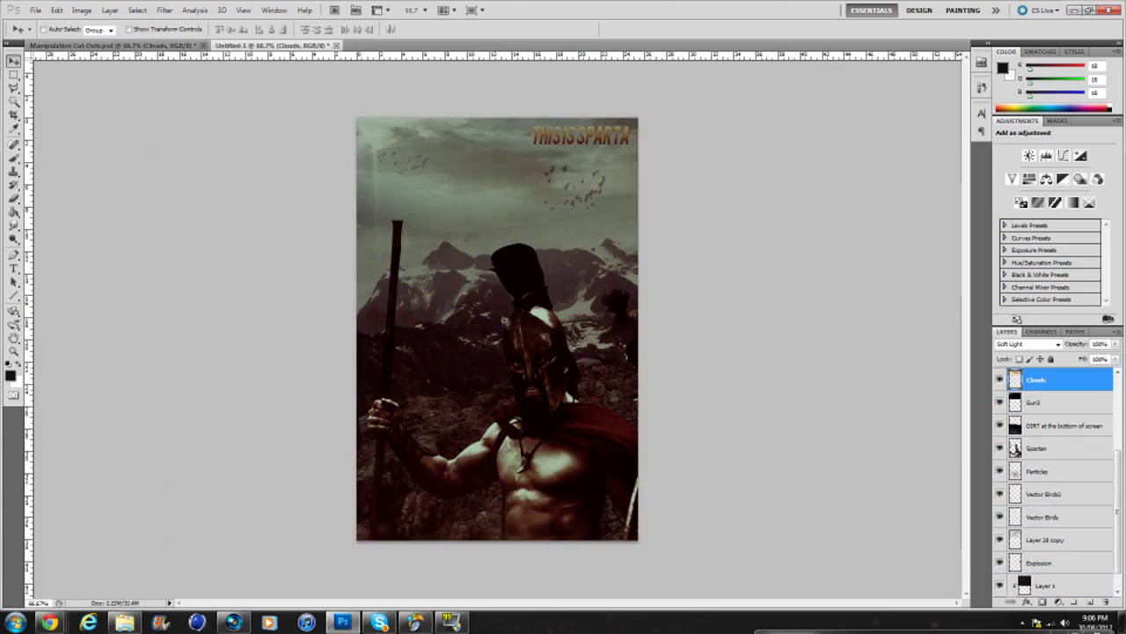
drag(1065, 376, 1056, 413)
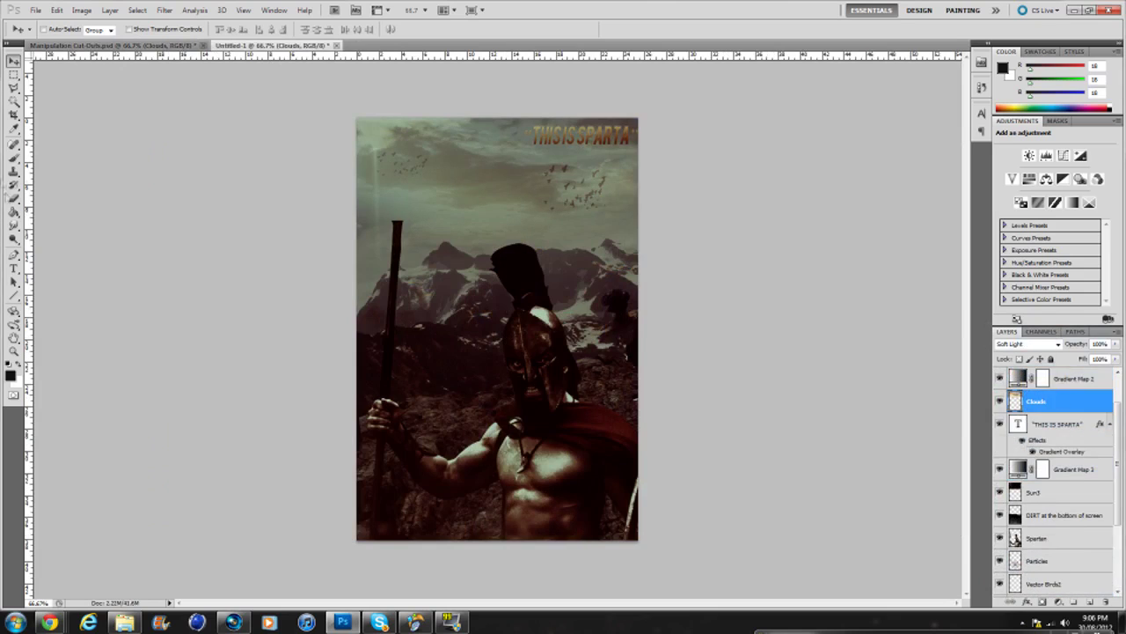
Paint dark brush strokes across the sky on a new layer at about 30% opacity.
key(ctrl+shift+alt+n)
key(b)
drag(378, 176, 188, 245)
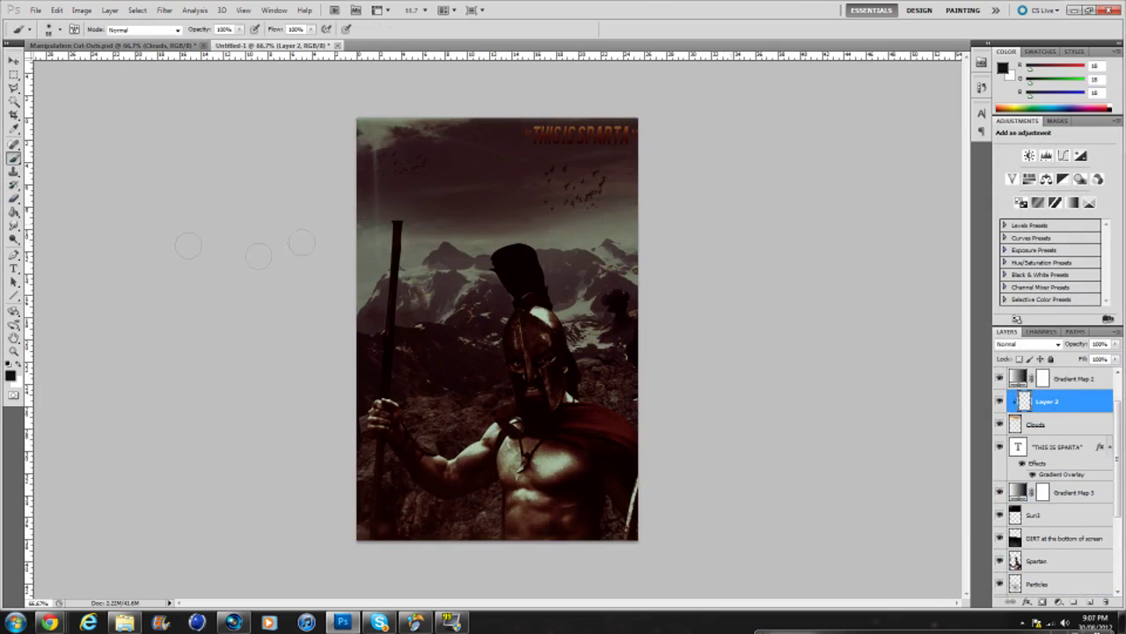
drag(1115, 343, 1080, 367)
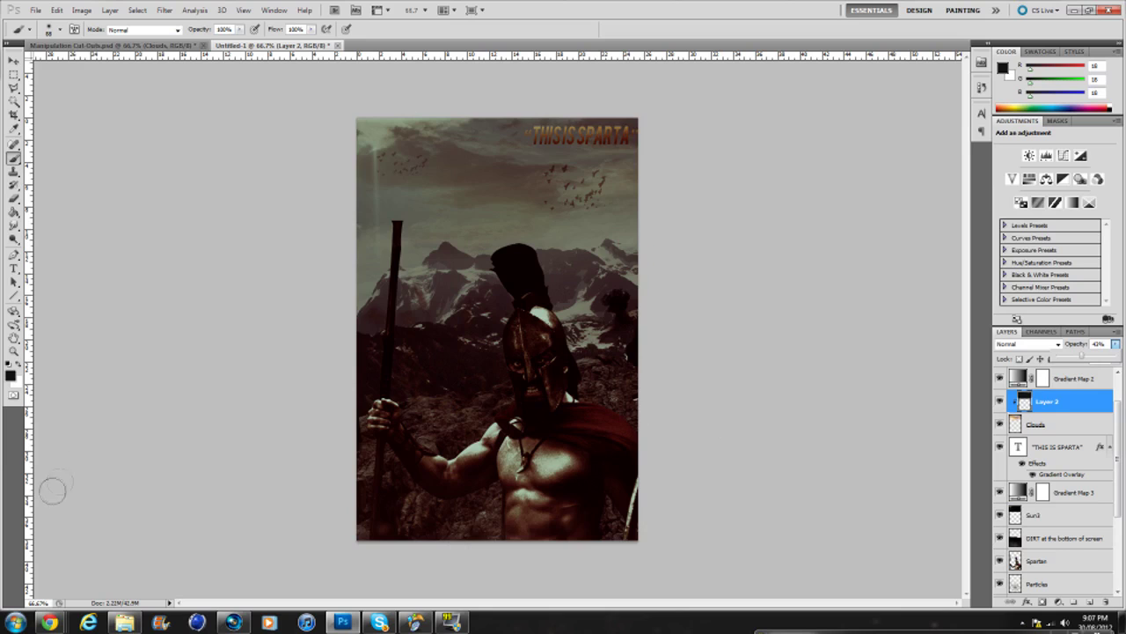